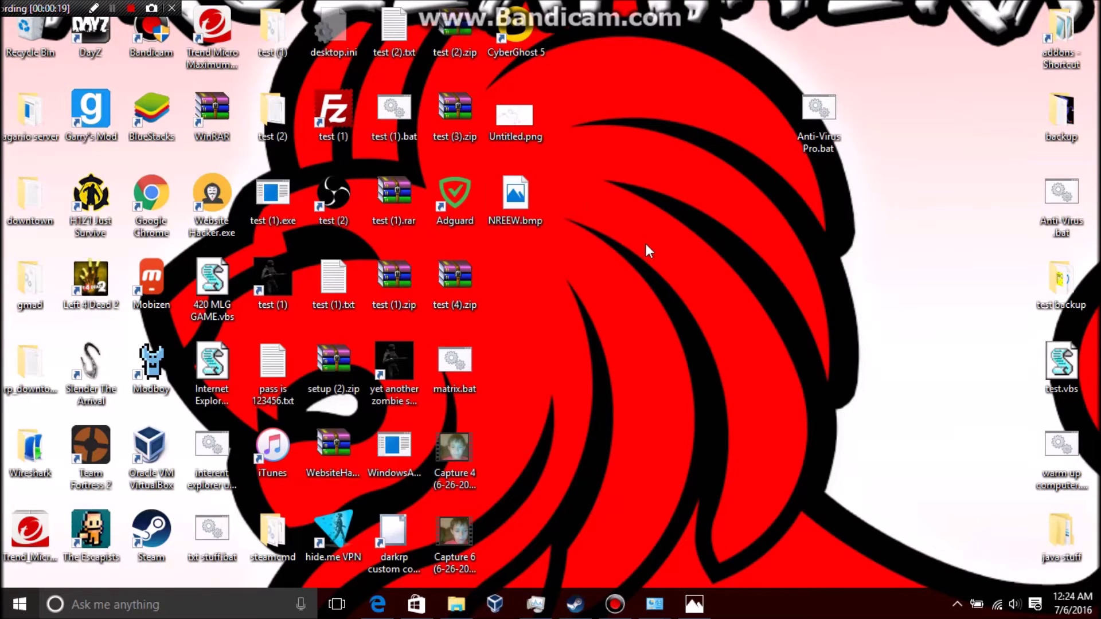
- Restore the Edge window showing the thecodingbeast.com DarkRP products page
click(378, 604)
click(1012, 13)
click(375, 604)
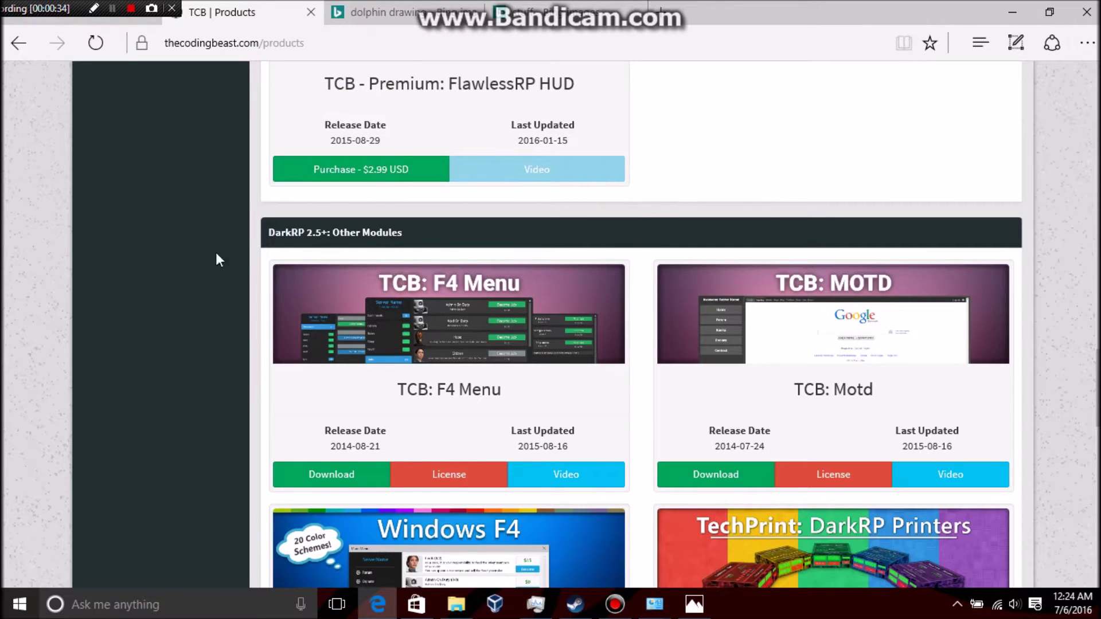
scroll(488, 408, down, 1)
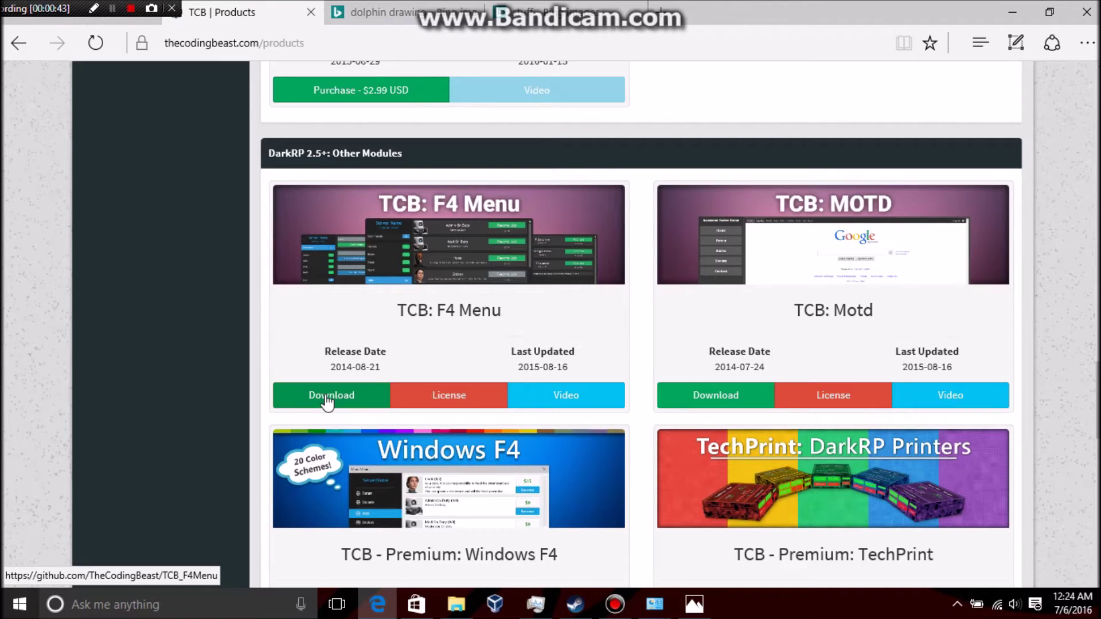
scroll(327, 401, down, 2)
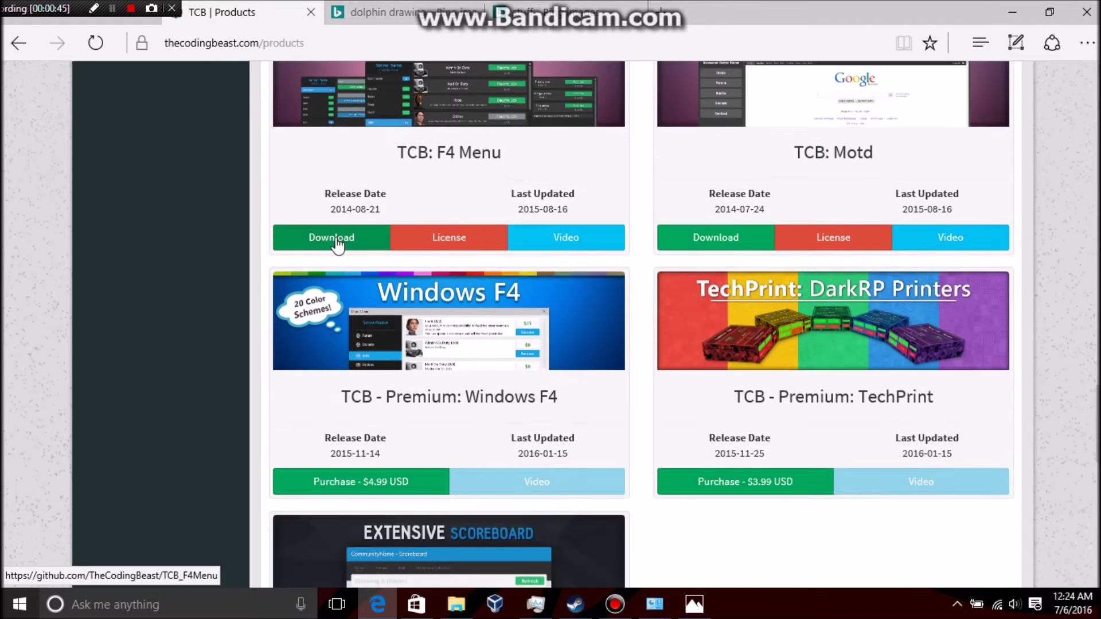
scroll(337, 242, up, 3)
scroll(303, 403, down, 1)
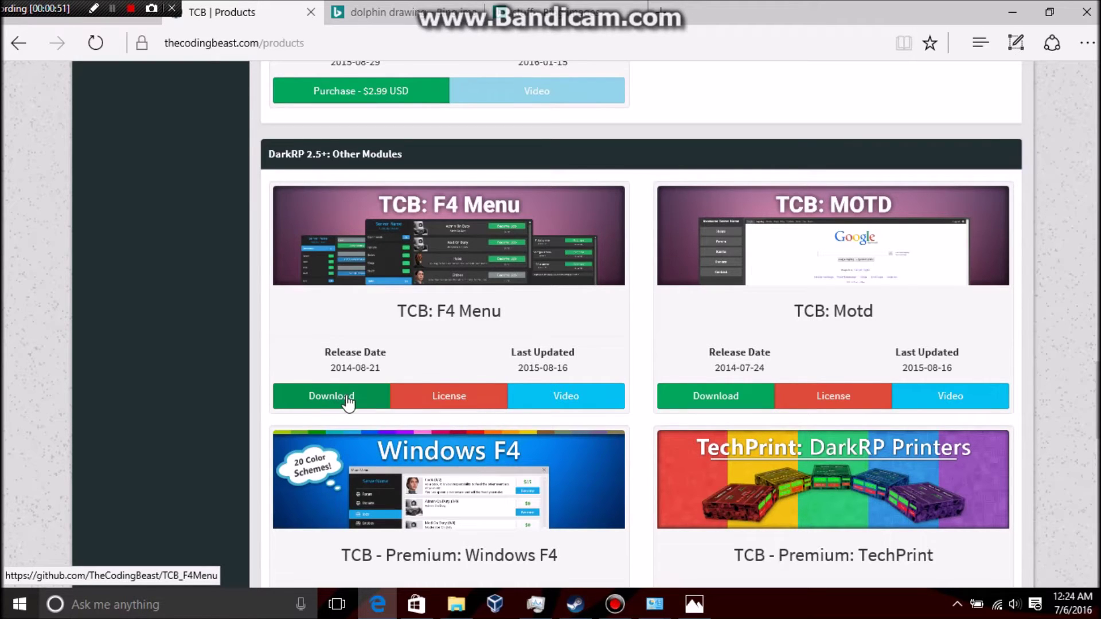
- Bring up the Downloads 'tcb' search results and select TCB_F4Menu-master.zip
click(457, 605)
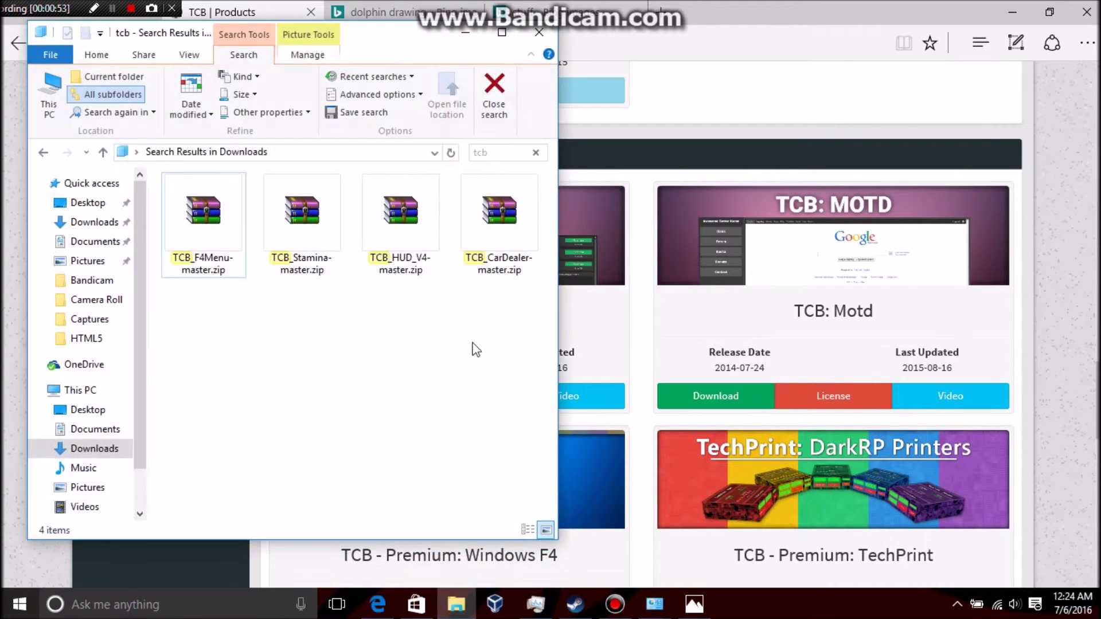
click(1012, 12)
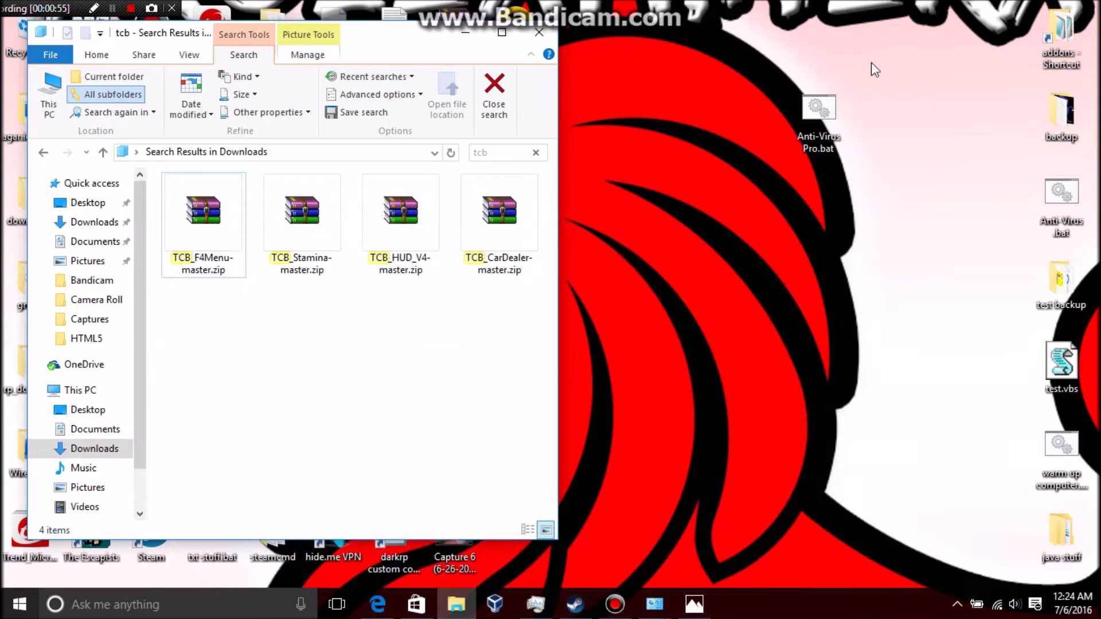
drag(372, 34, 572, 35)
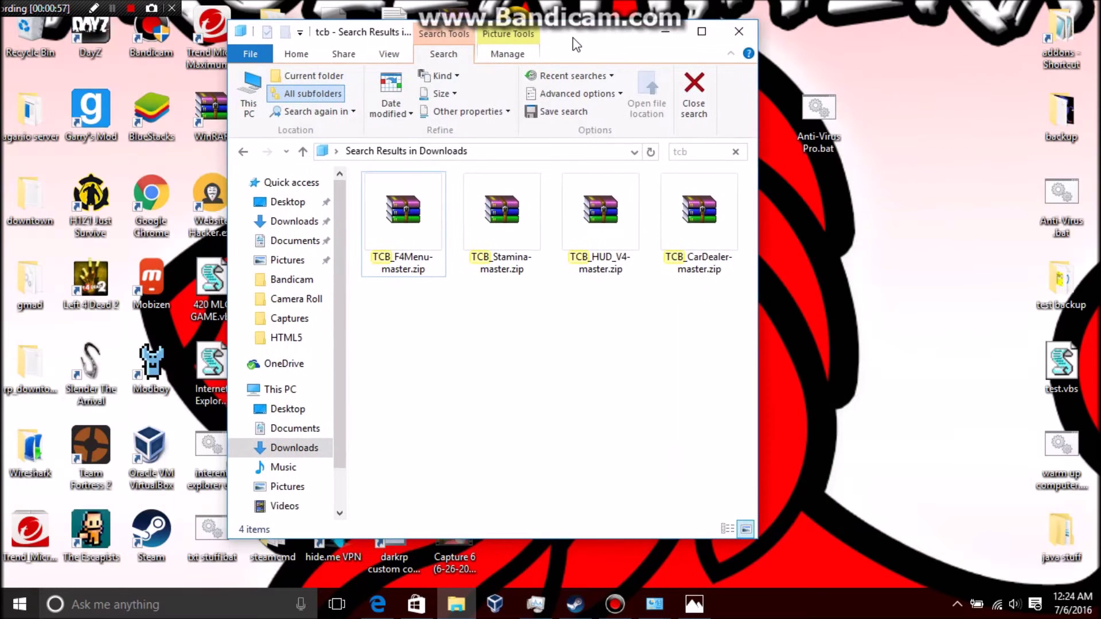
scroll(289, 469, down, 1)
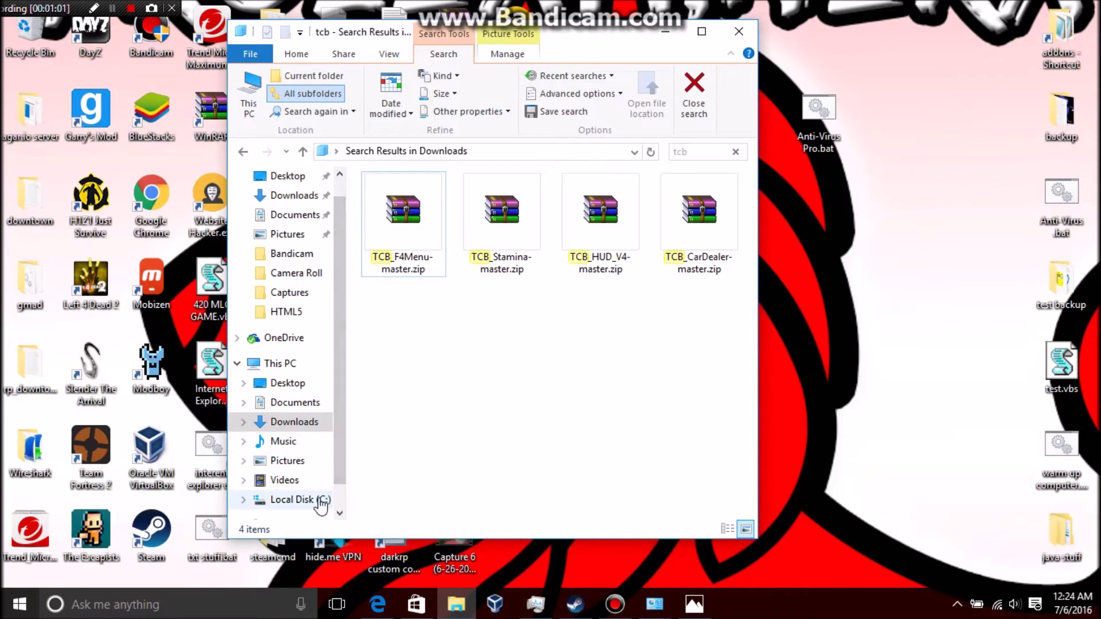
click(390, 234)
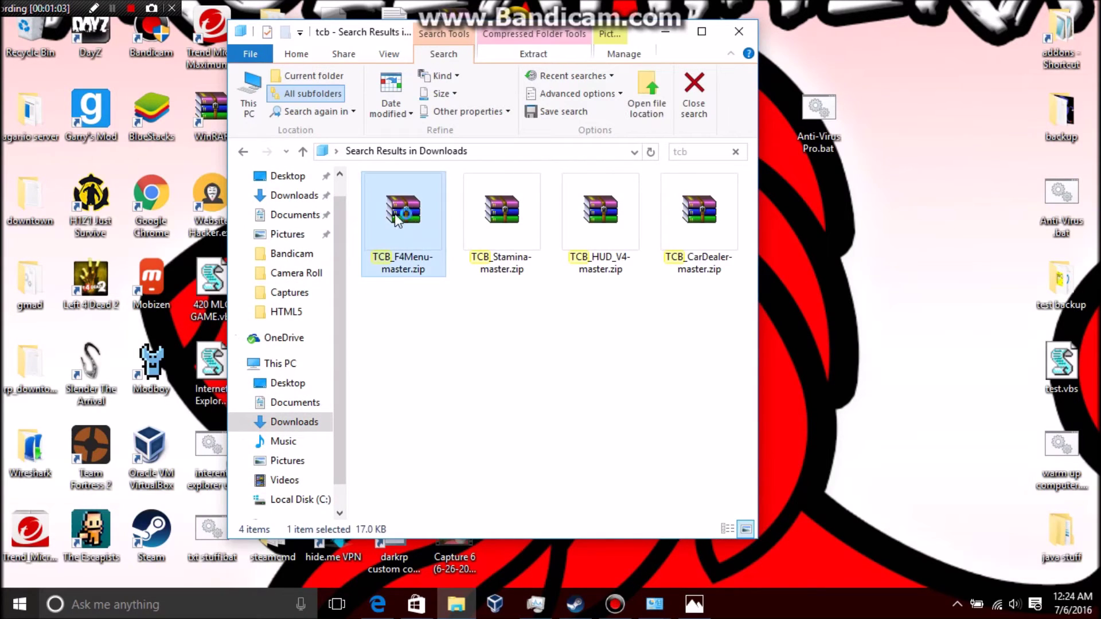
- Open TCB_F4Menu-master.zip in WinRAR and enter its TCB_F4Menu-master folder
double_click(435, 196)
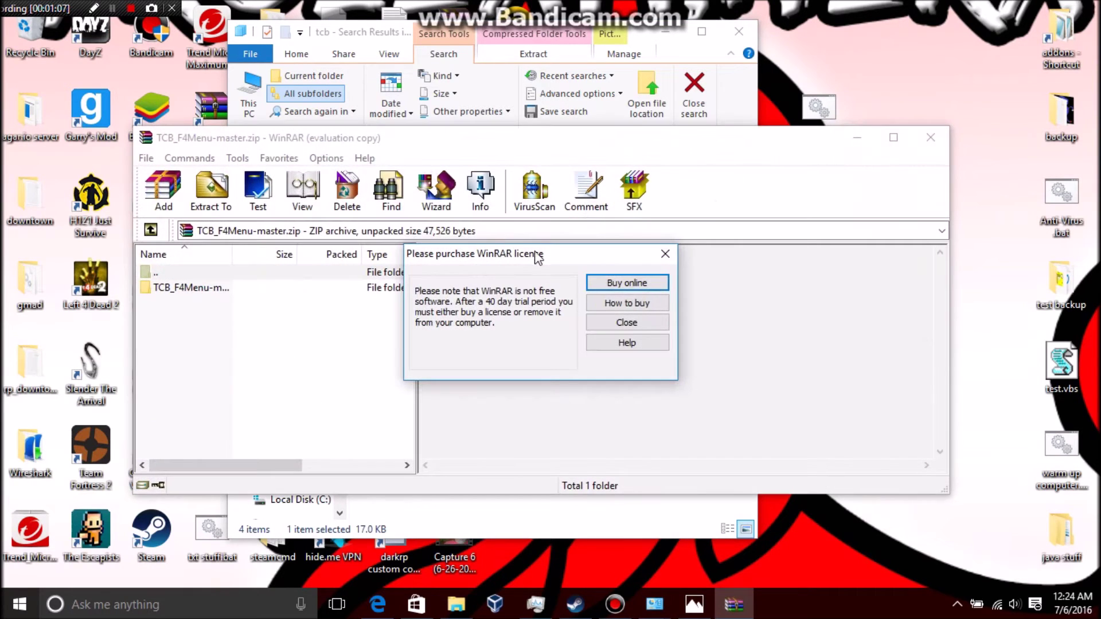
click(626, 323)
drag(665, 135, 778, 119)
double_click(391, 274)
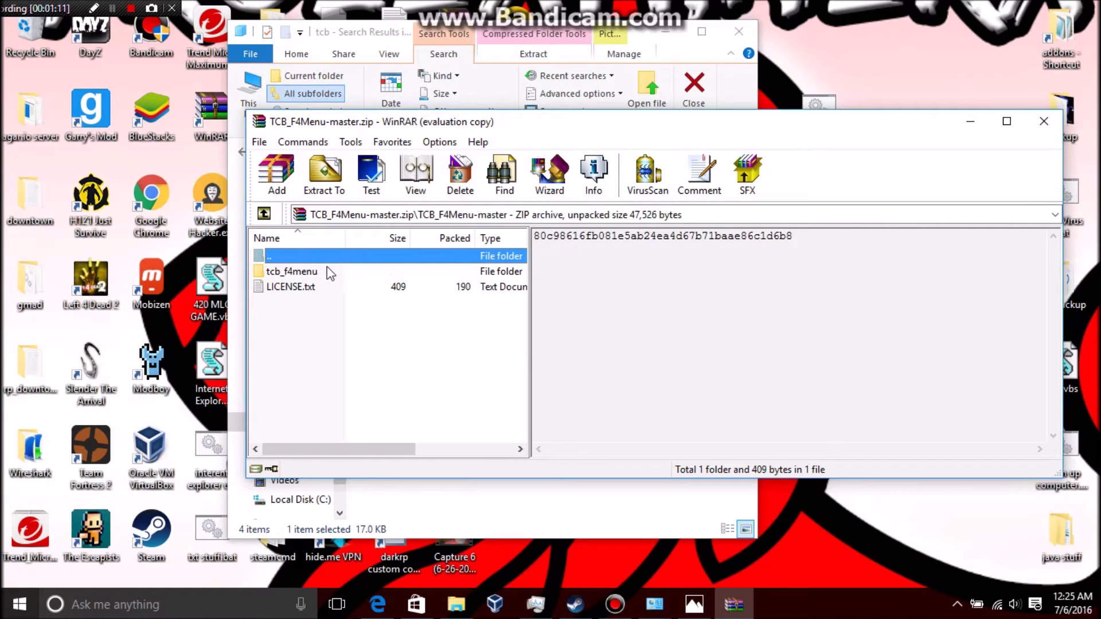
- Browse C: into GSERVER > garrysmod > addons
click(980, 121)
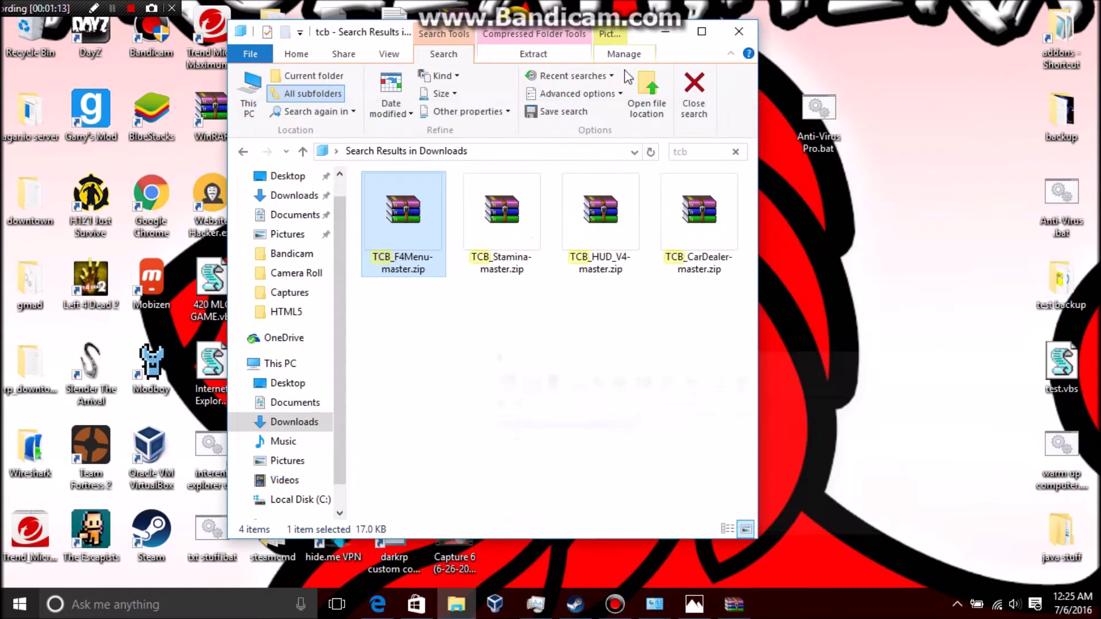
click(300, 499)
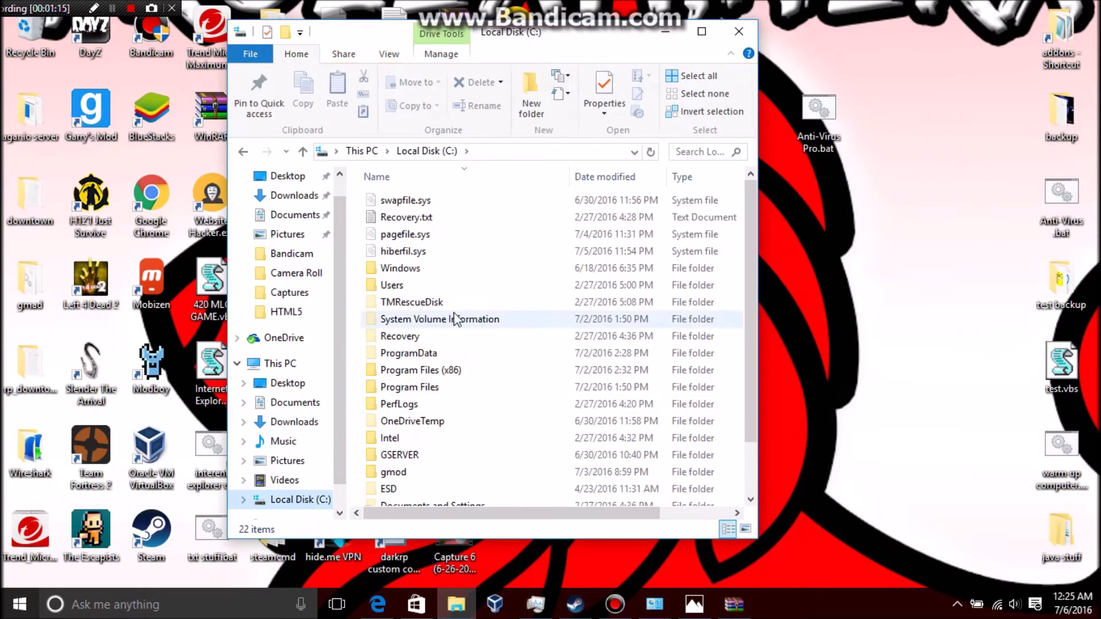
double_click(388, 458)
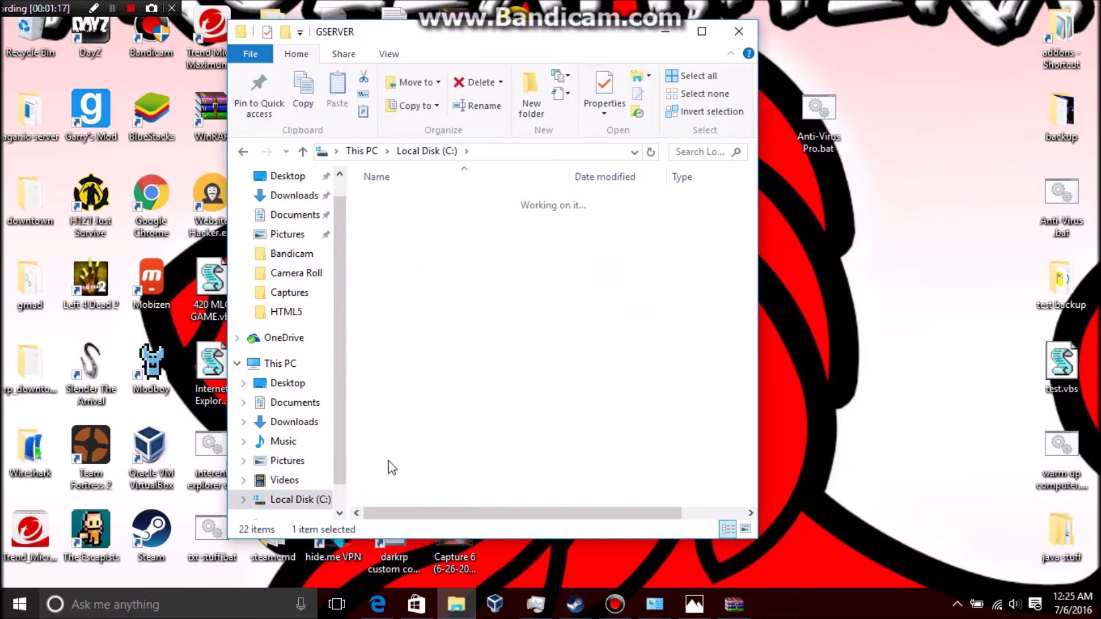
click(421, 216)
double_click(421, 217)
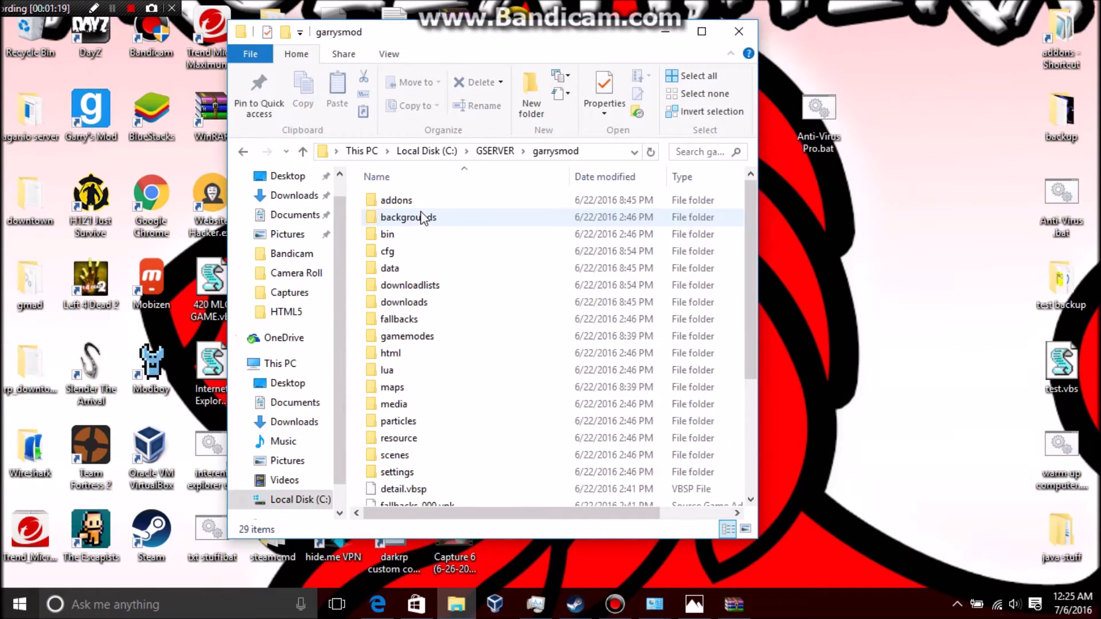
click(414, 198)
double_click(412, 198)
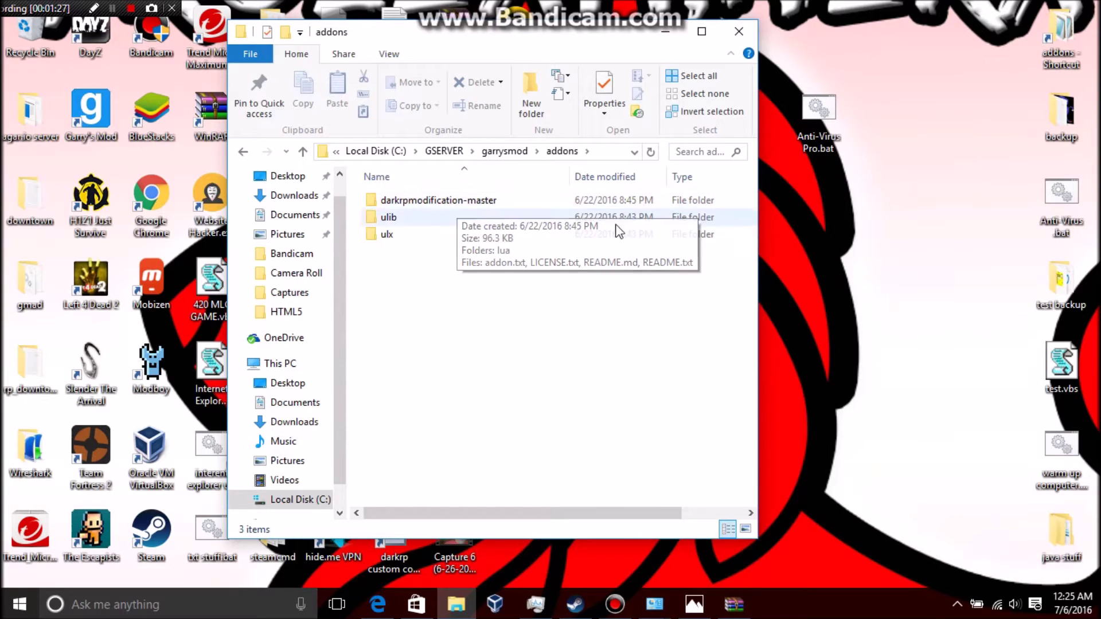
- Enter darkrpmodification-master > lua > darkrp_modules and bring the archive back up
double_click(496, 203)
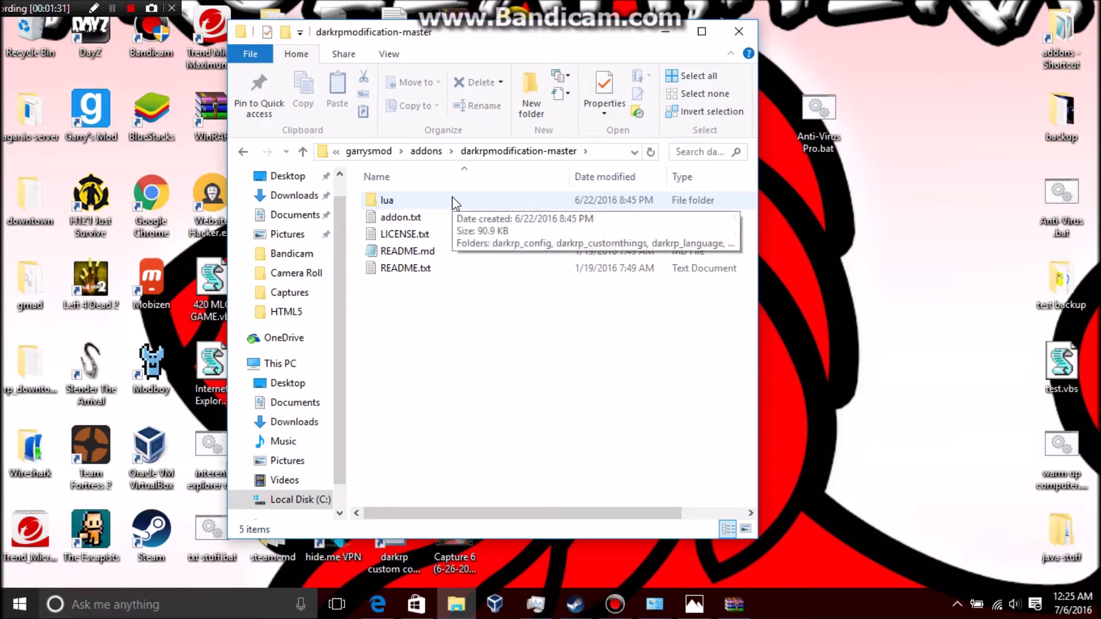
double_click(453, 201)
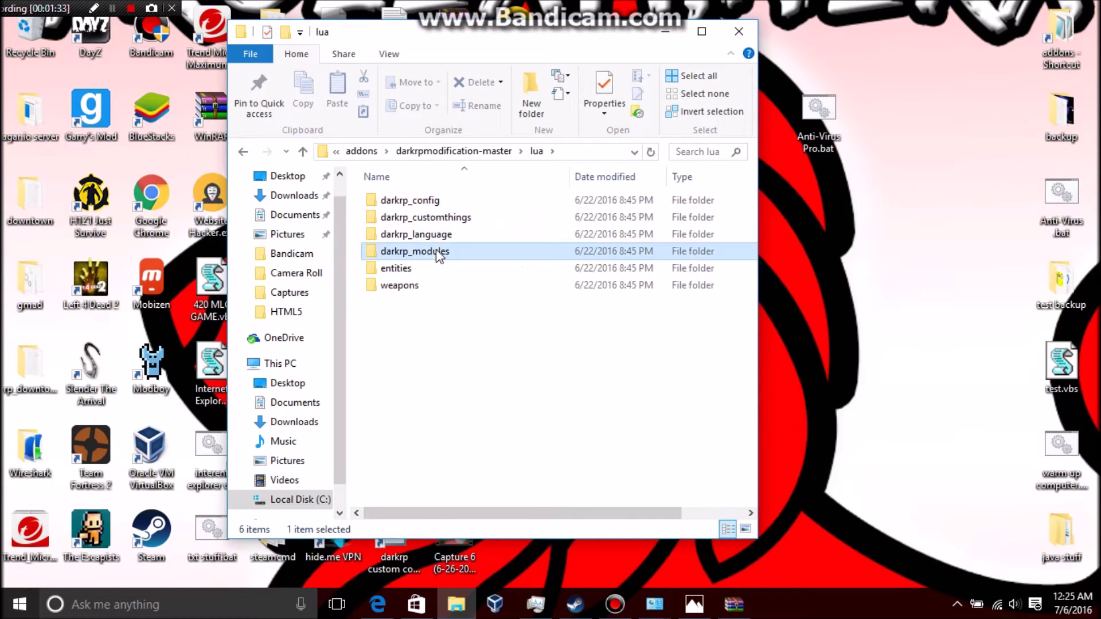
double_click(438, 250)
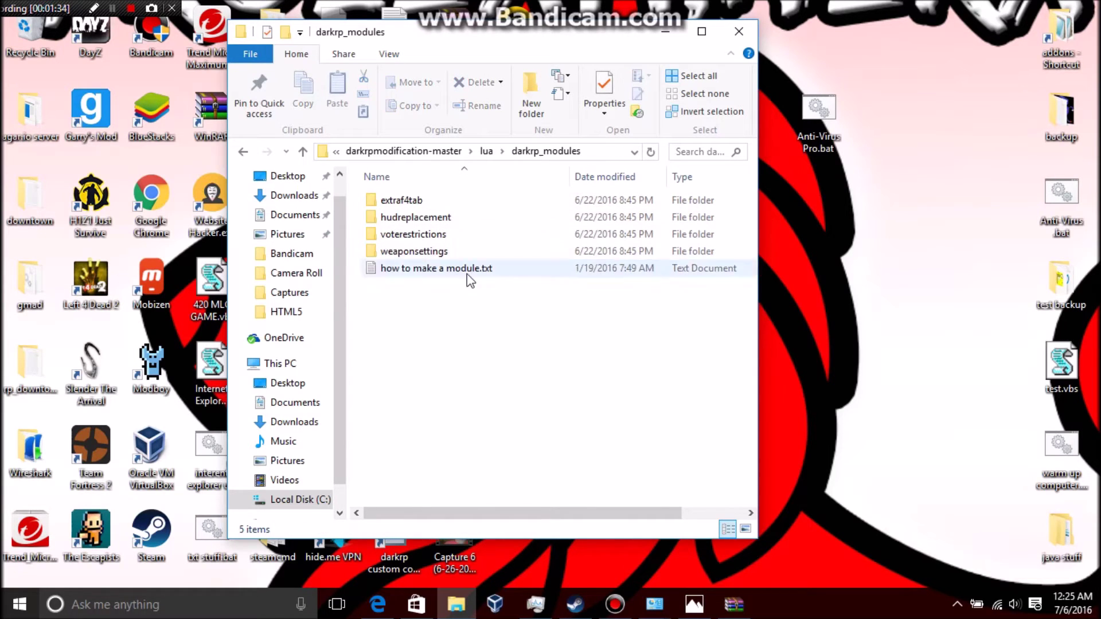
click(736, 604)
- Drag tcb_f4menu from the archive into darkrp_modules and close WinRAR
drag(387, 127, 780, 107)
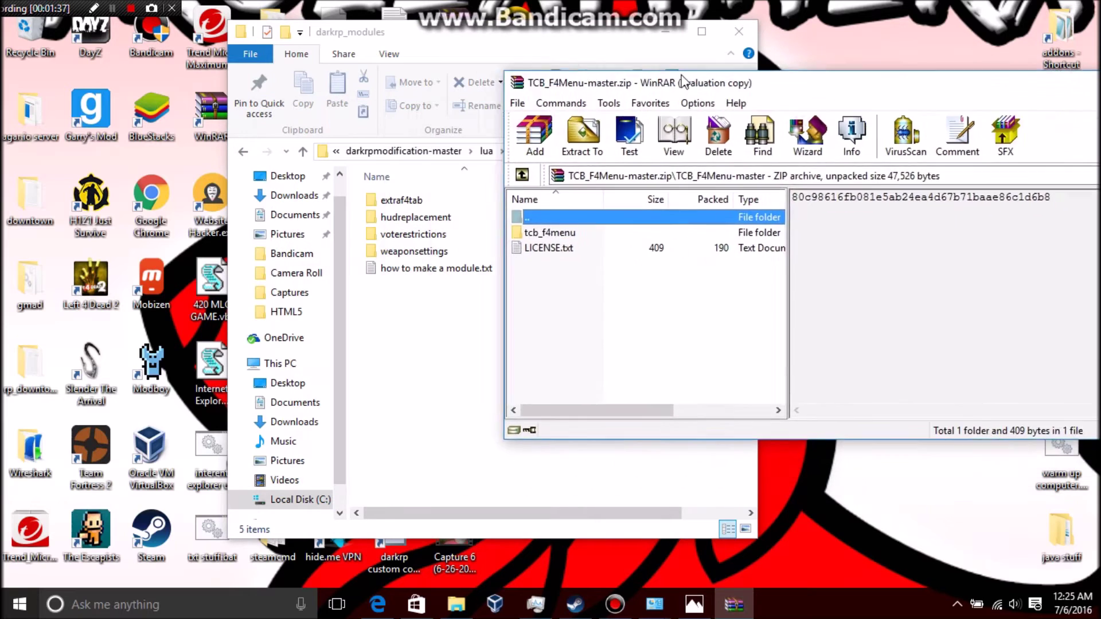
drag(681, 251, 448, 335)
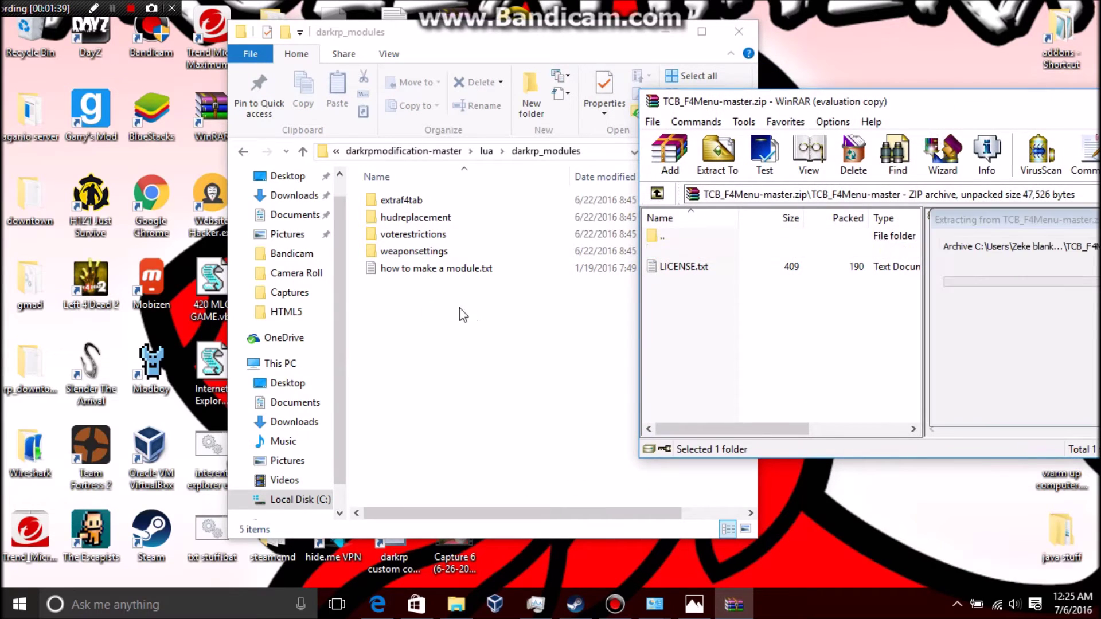
click(924, 108)
drag(946, 112, 660, 113)
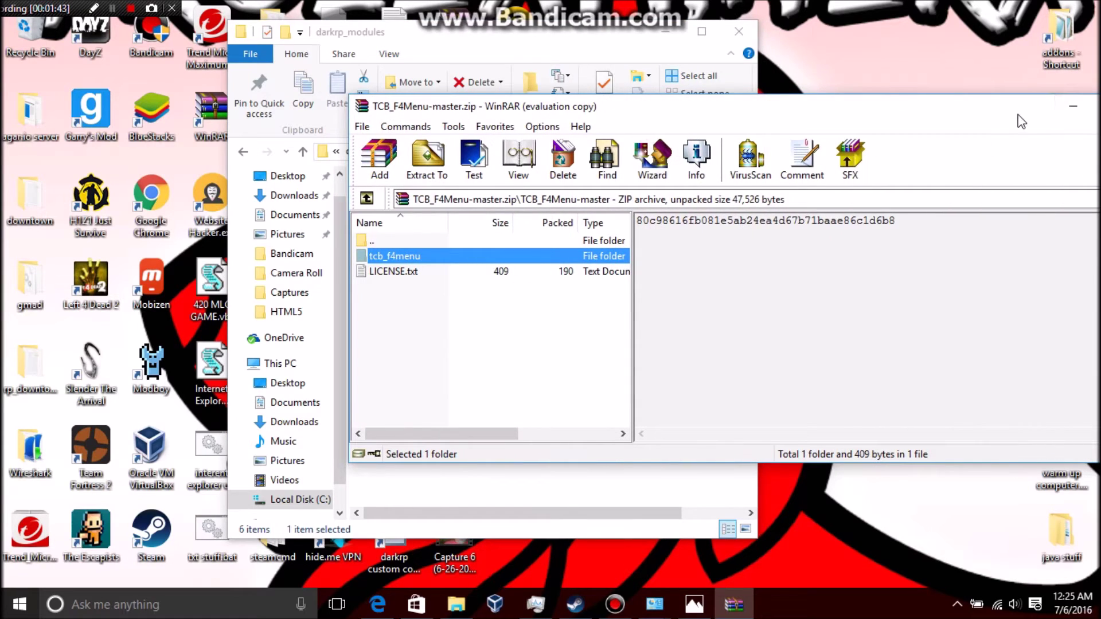
drag(1020, 121, 801, 112)
click(941, 106)
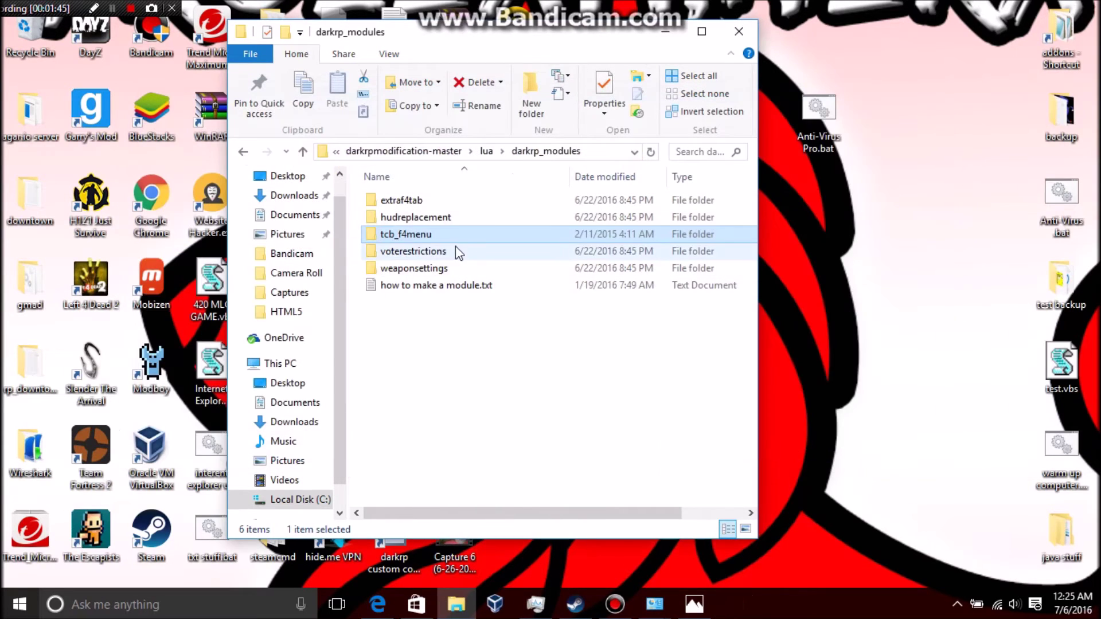
- Check the copied tcb_f4menu folder holds its 14 files, then return to darkrp_modules
double_click(434, 235)
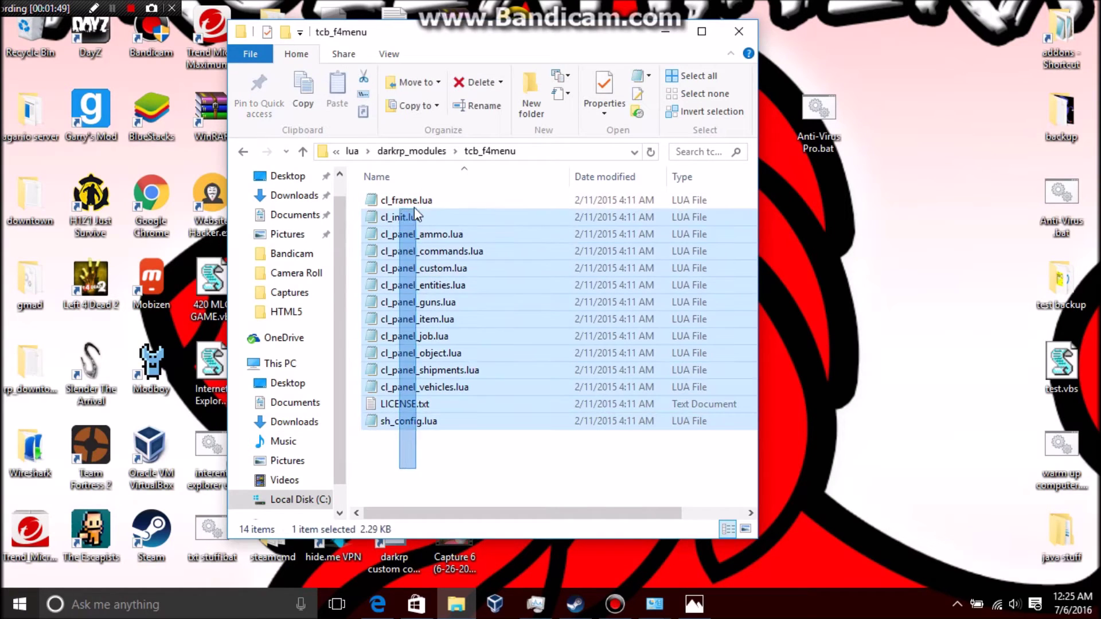
drag(406, 452, 413, 194)
click(242, 152)
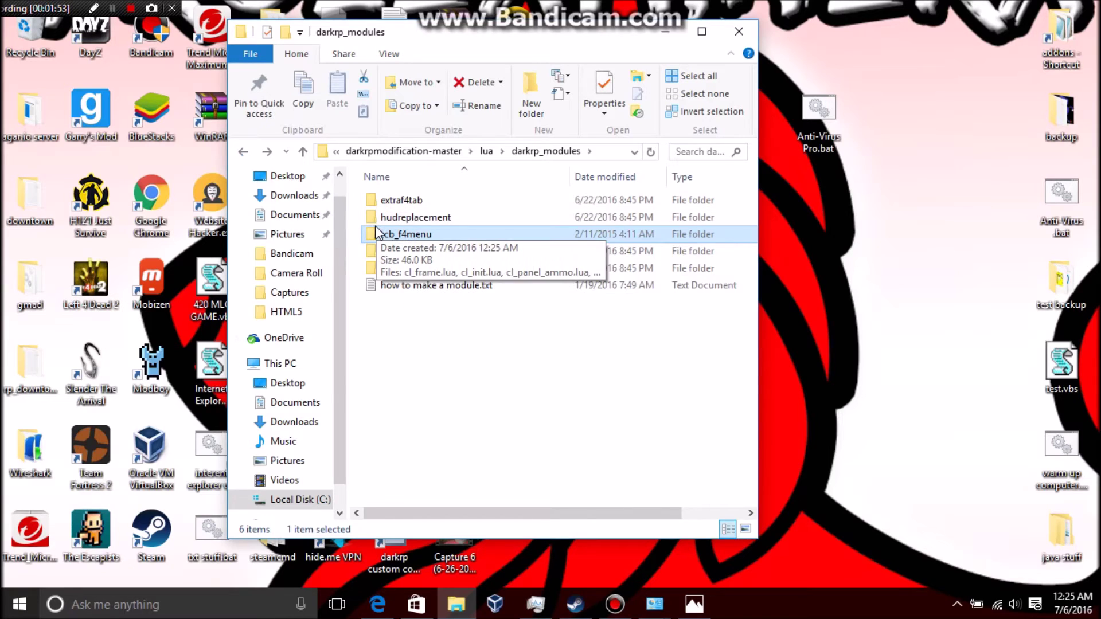
- Enter tcb_f4menu and open its sh_config.lua in Notepad++
double_click(379, 237)
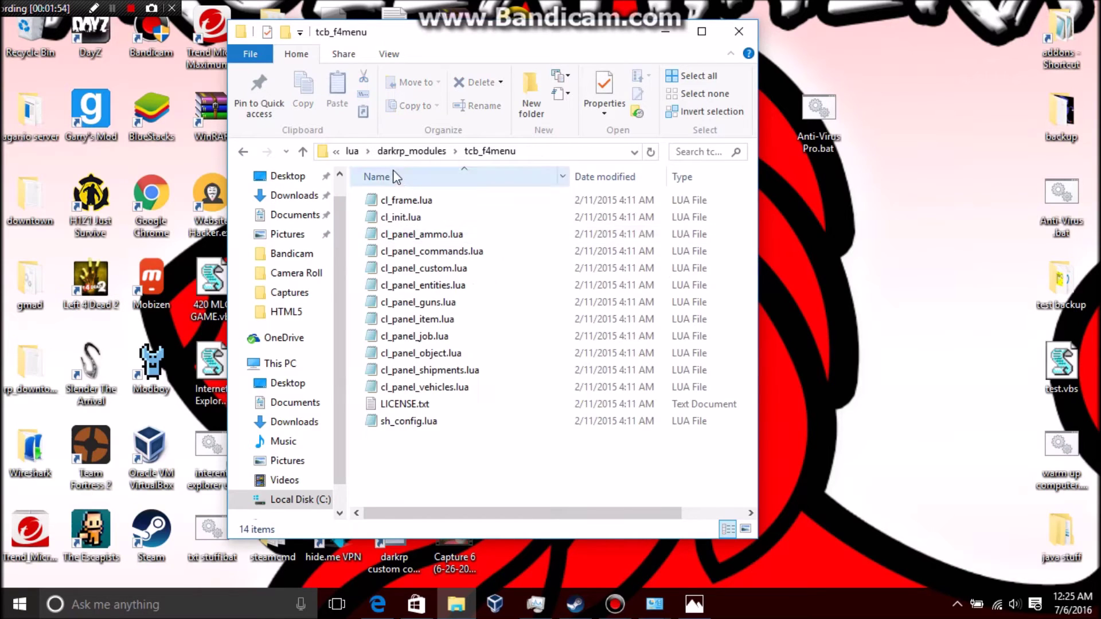
click(255, 154)
click(446, 341)
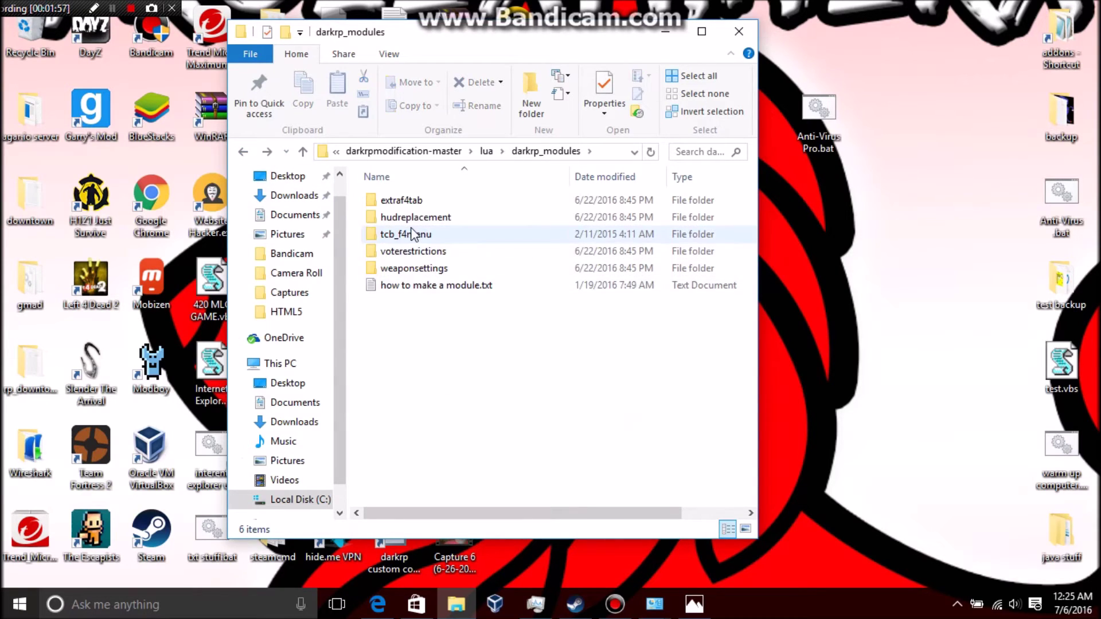
double_click(418, 238)
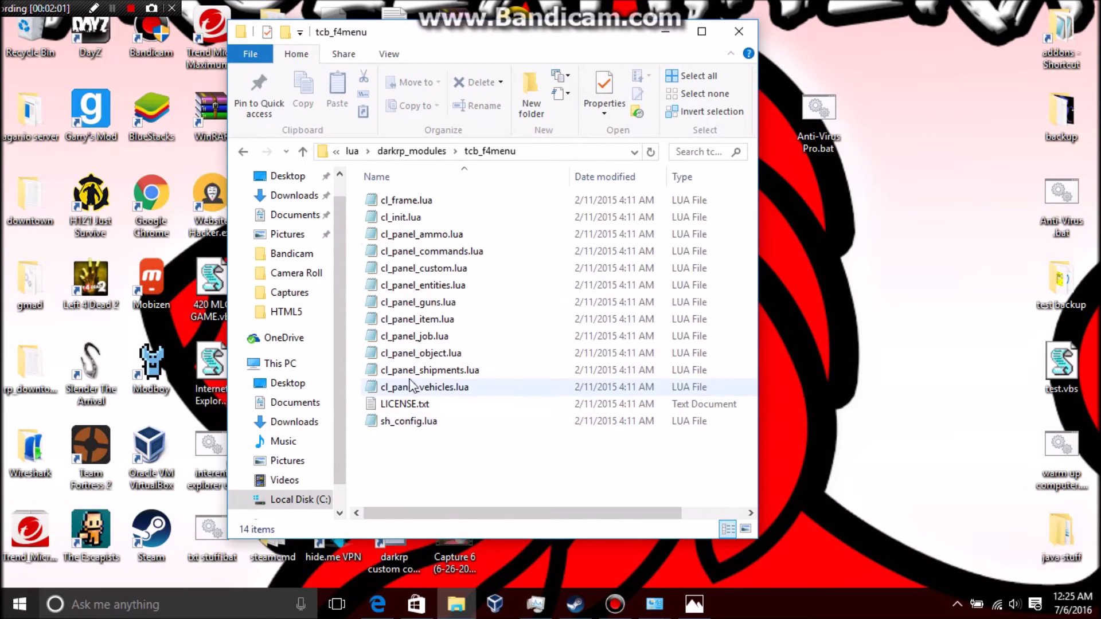
double_click(398, 421)
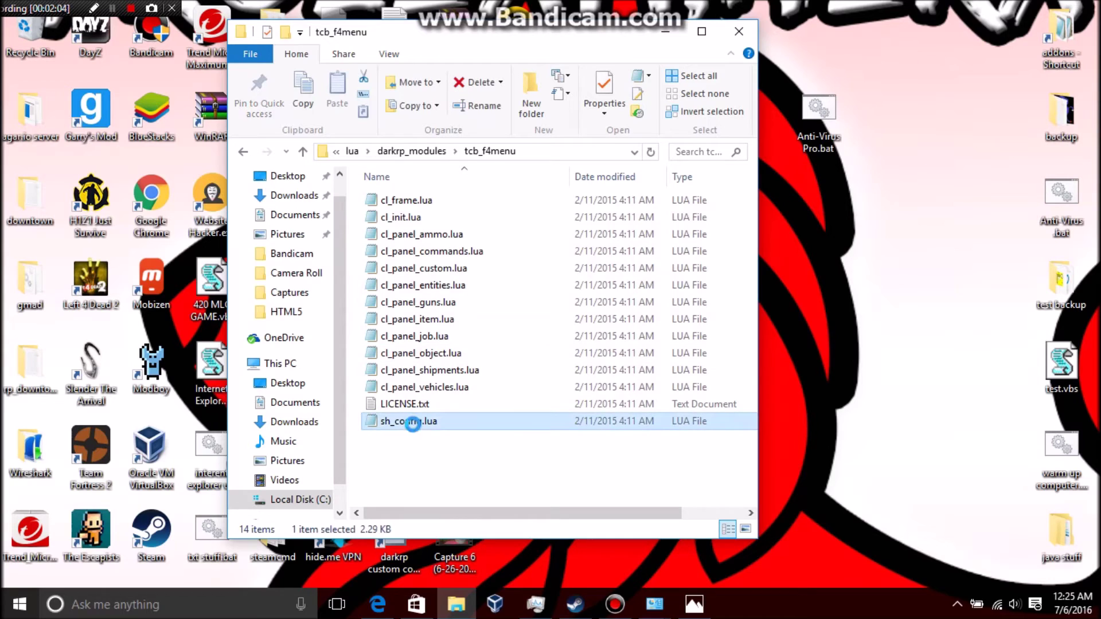
key(shift+F10)
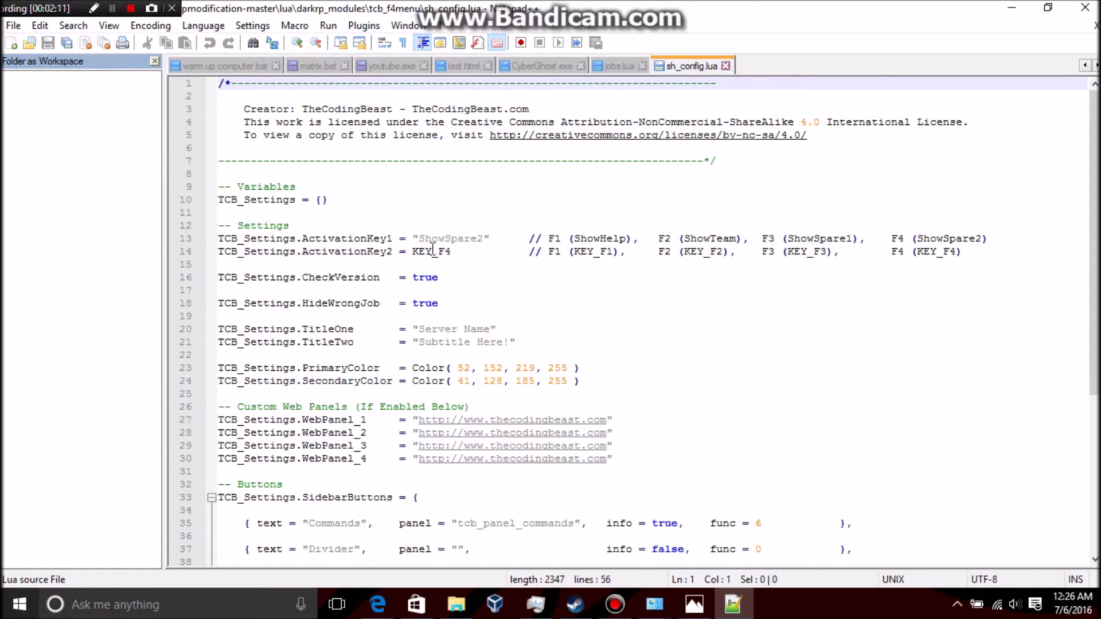
scroll(304, 245, down, 1)
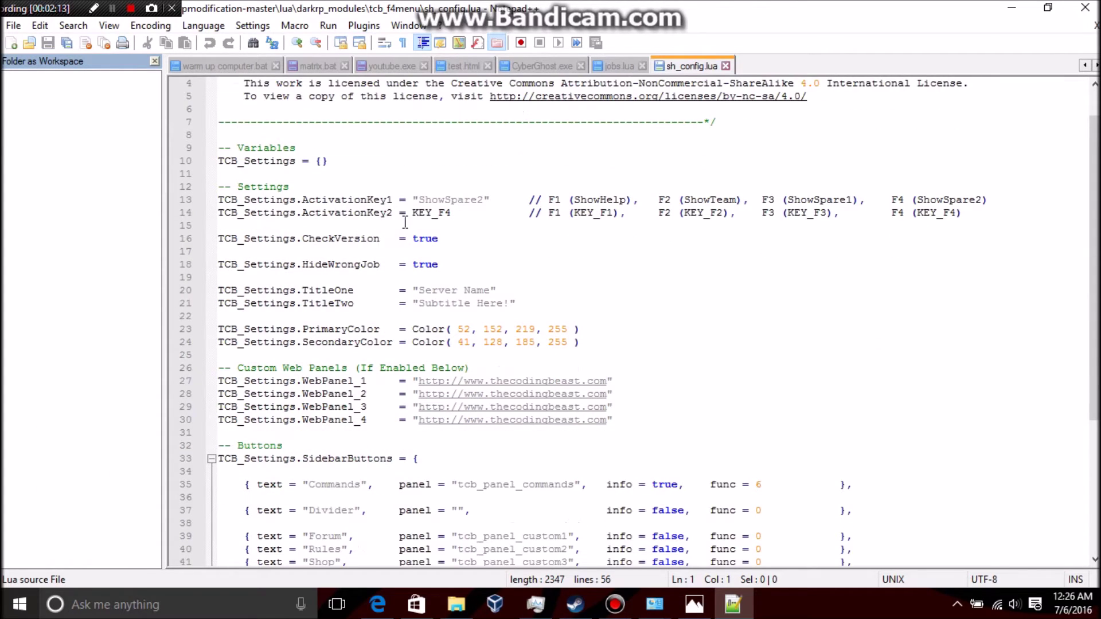
click(453, 214)
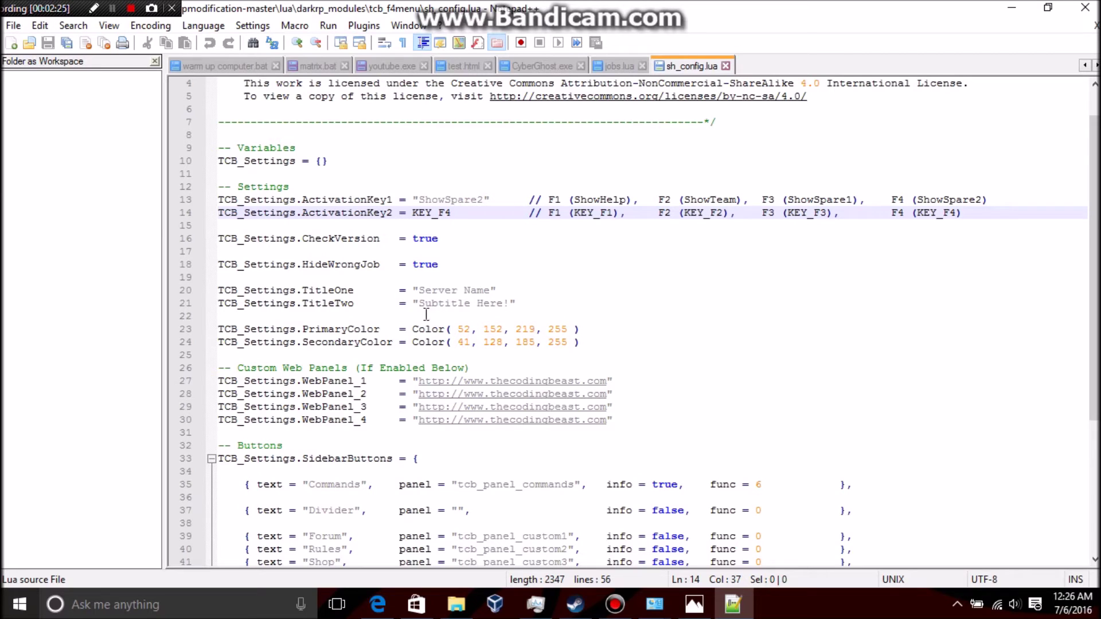
scroll(513, 292, down, 4)
scroll(513, 292, down, 2)
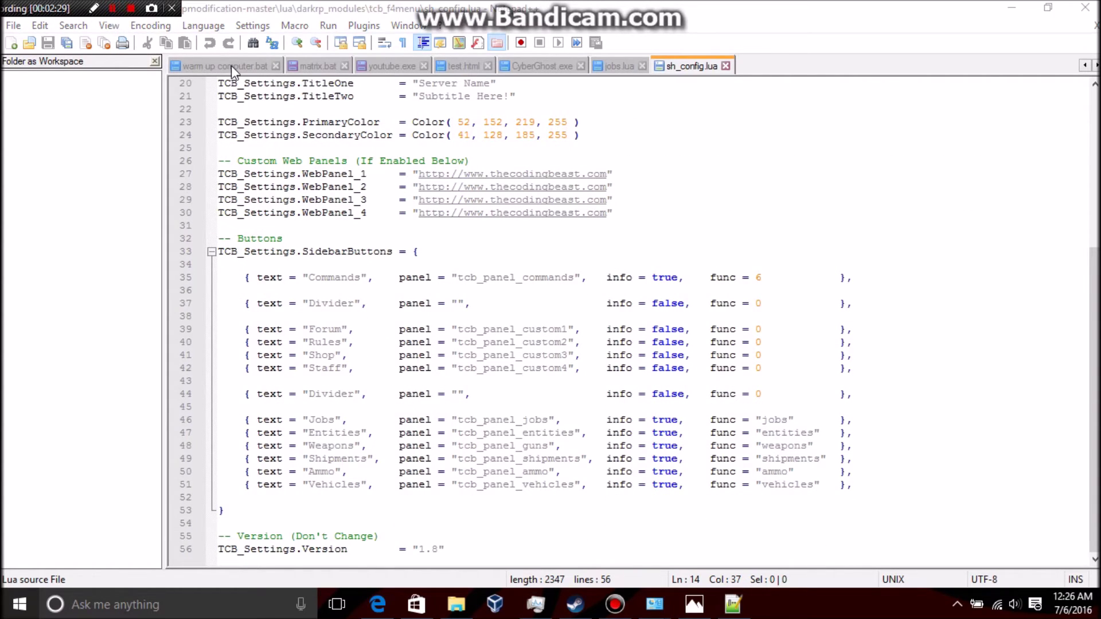
click(352, 276)
click(322, 310)
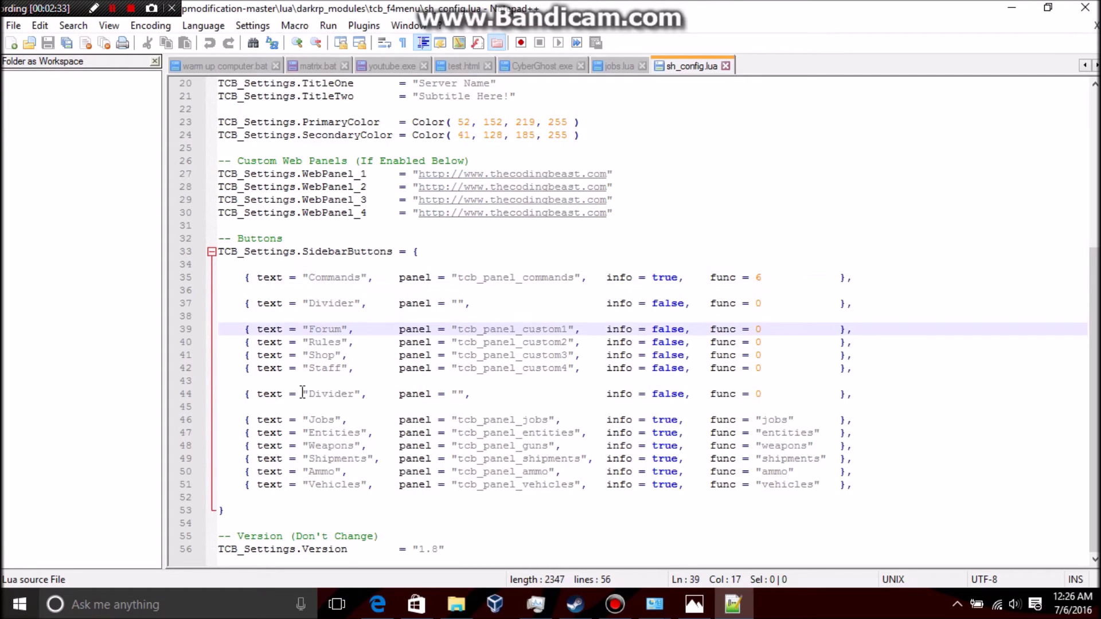
click(1084, 8)
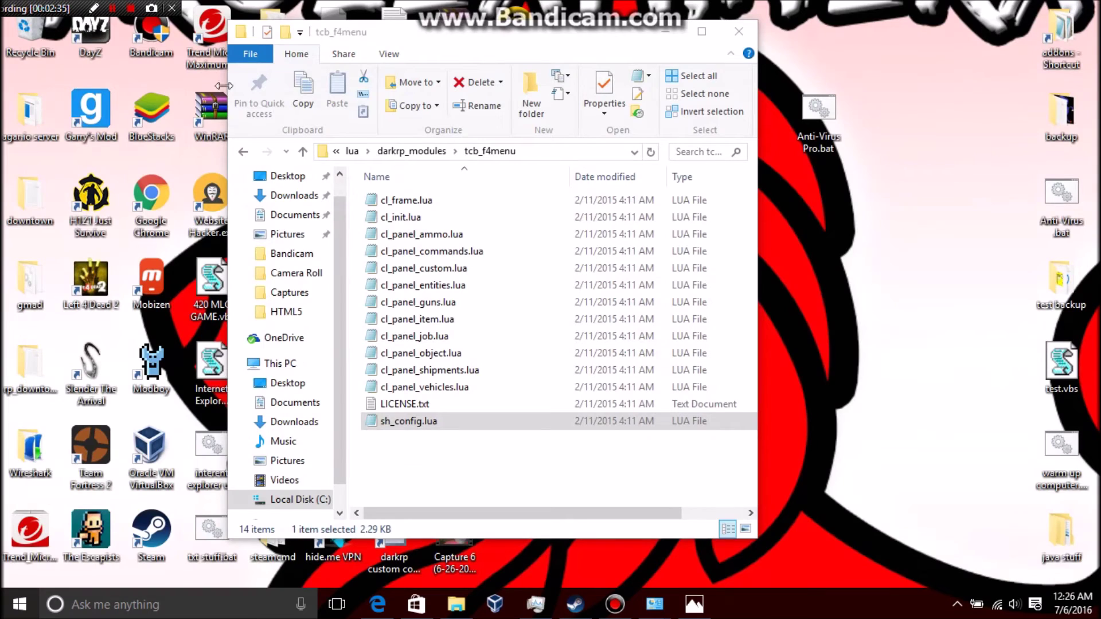
- Go up to lua, enter darkrp_config and edit disabled_defaults.lua with Notepad++
click(237, 152)
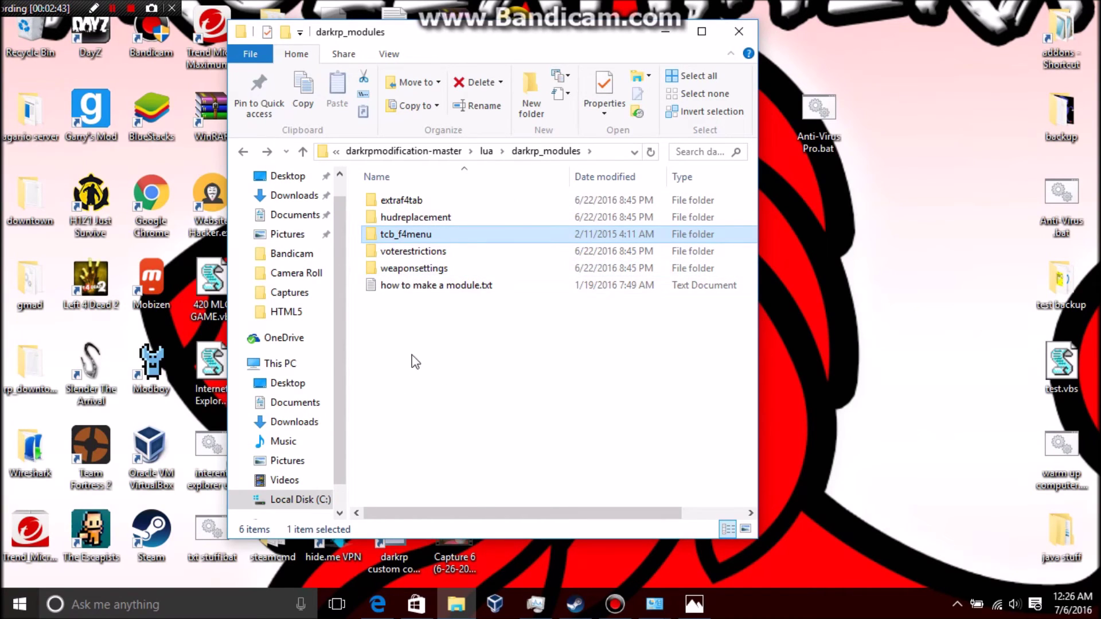
click(245, 152)
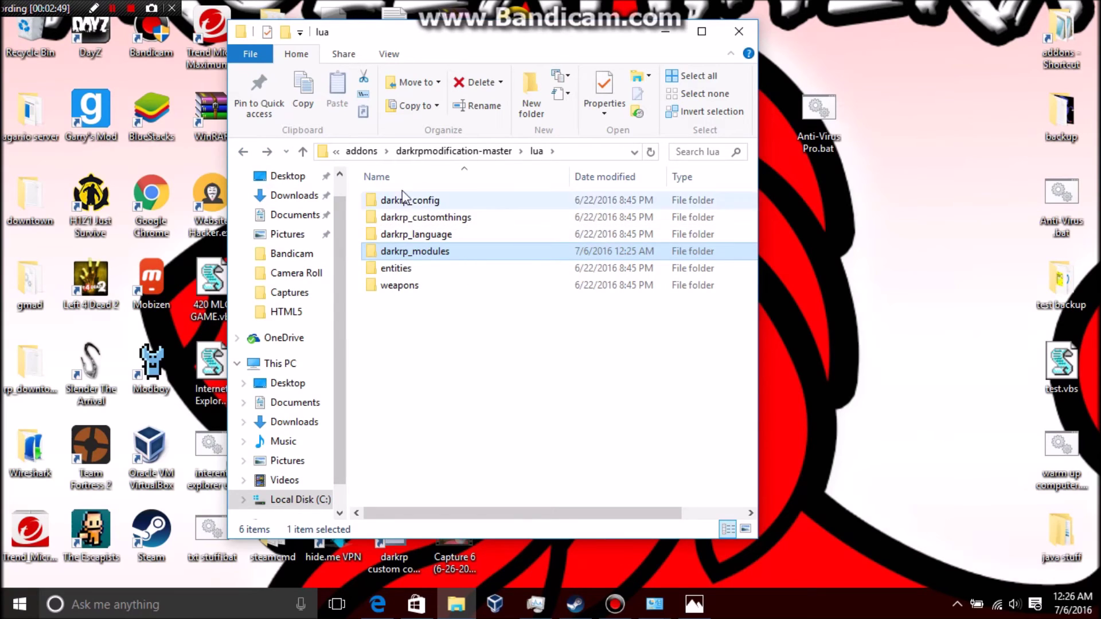
double_click(408, 207)
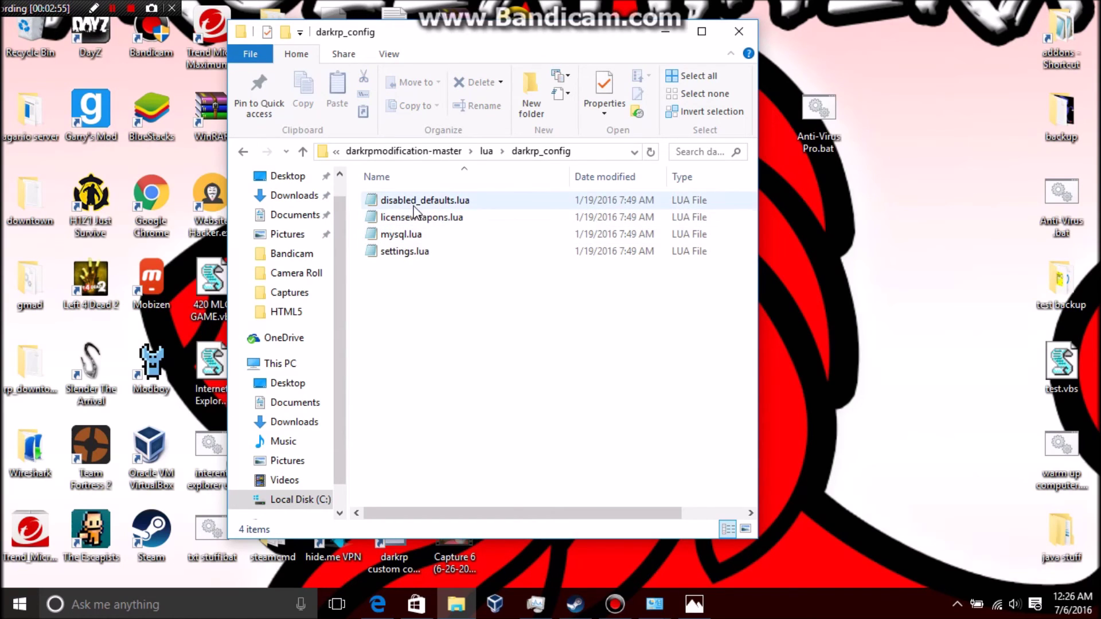
right_click(414, 203)
click(457, 246)
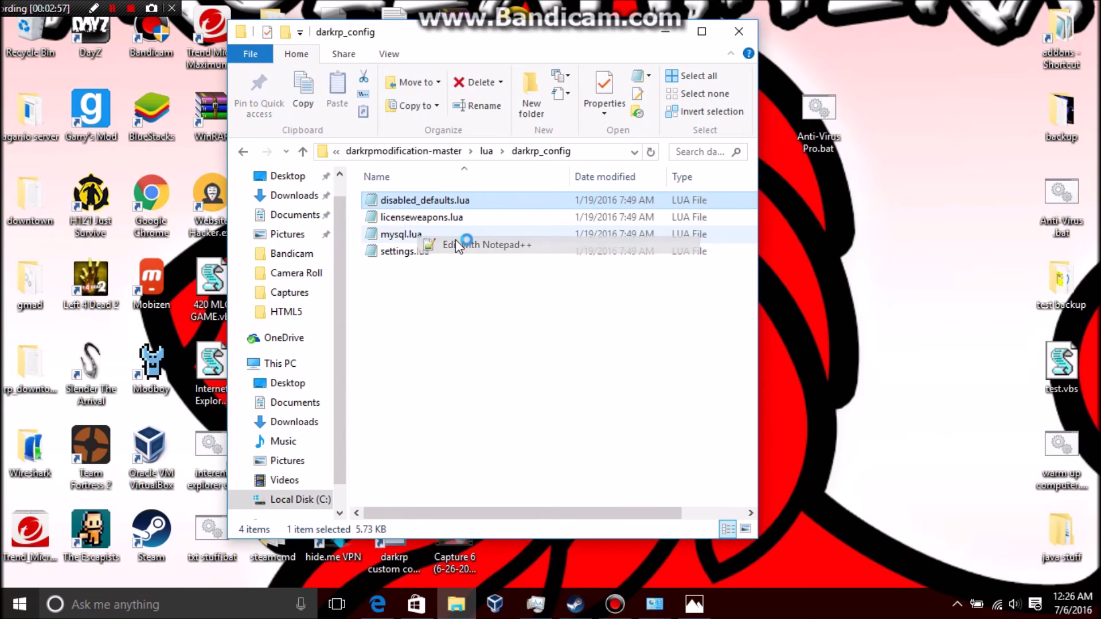
scroll(452, 266, down, 6)
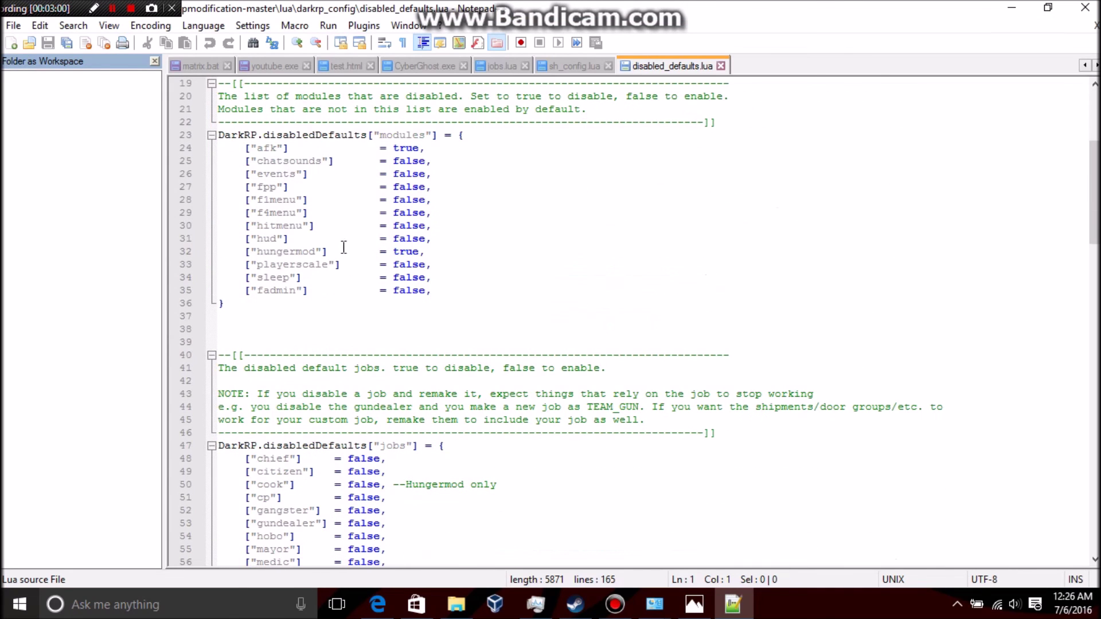
scroll(396, 291, up, 2)
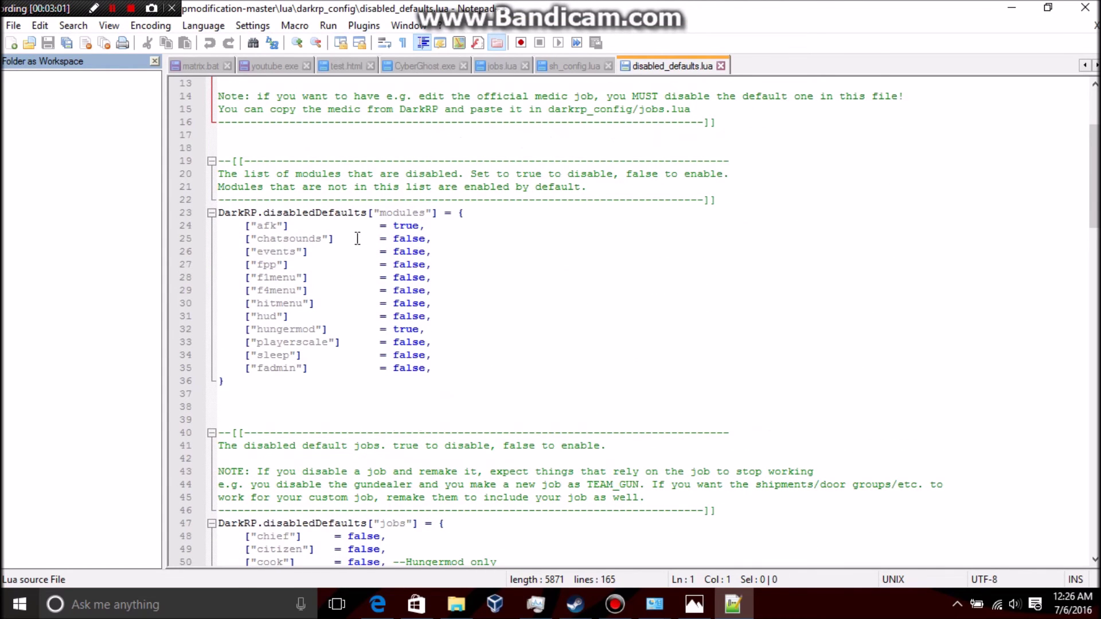
- Change ["f4menu"] from false to true on line 29, save and close Notepad++
click(290, 291)
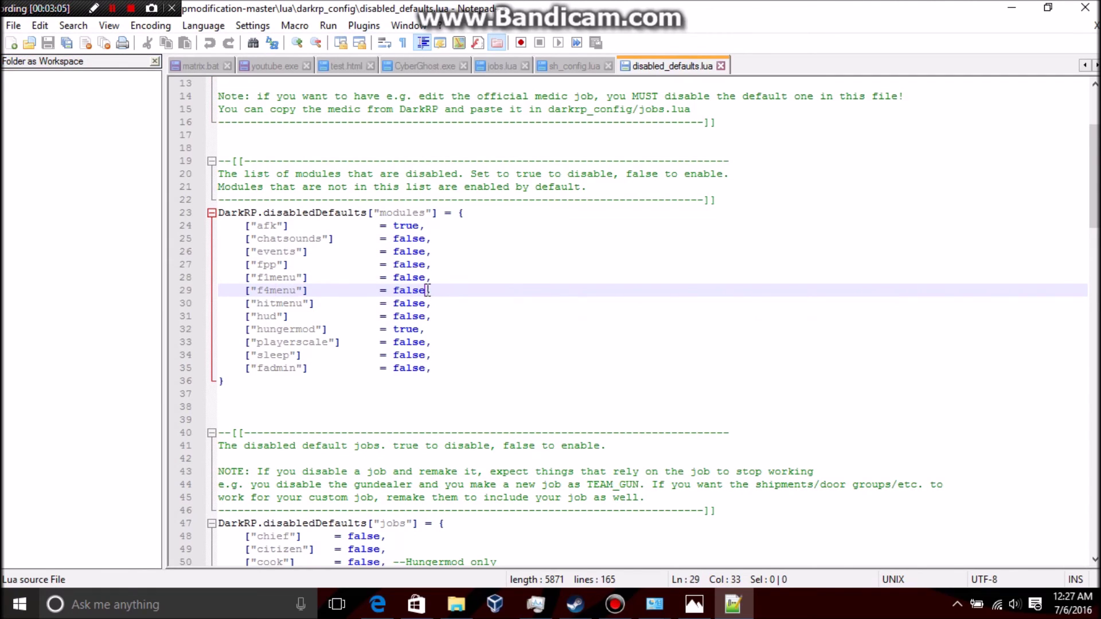
key(BackSpace)
key(BackSpace)
key(BackSpace)
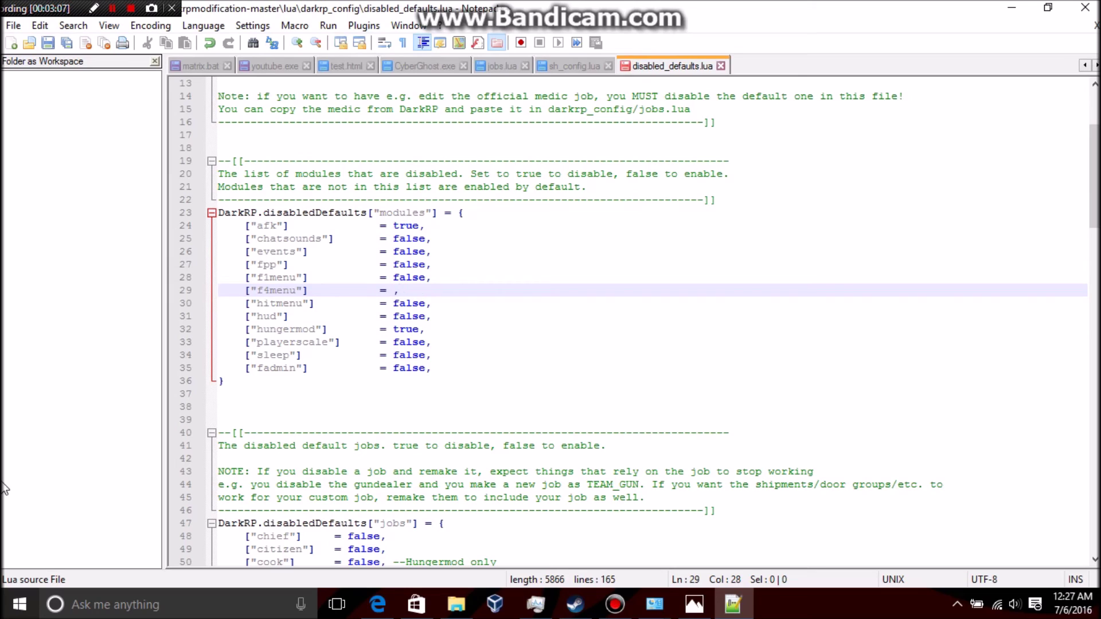
text(tu)
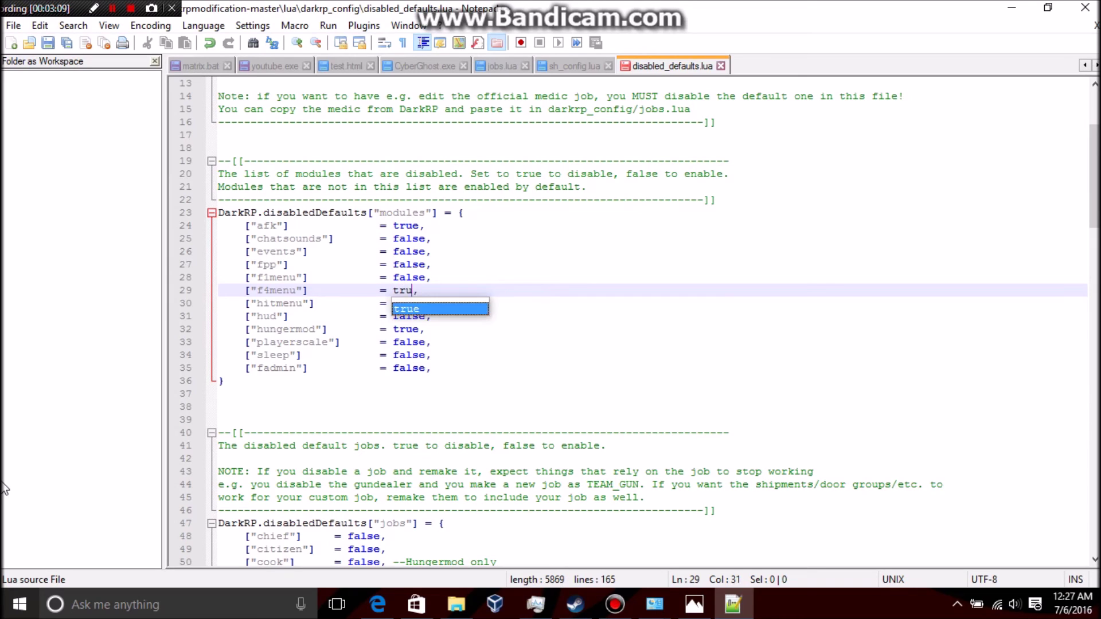
text(e)
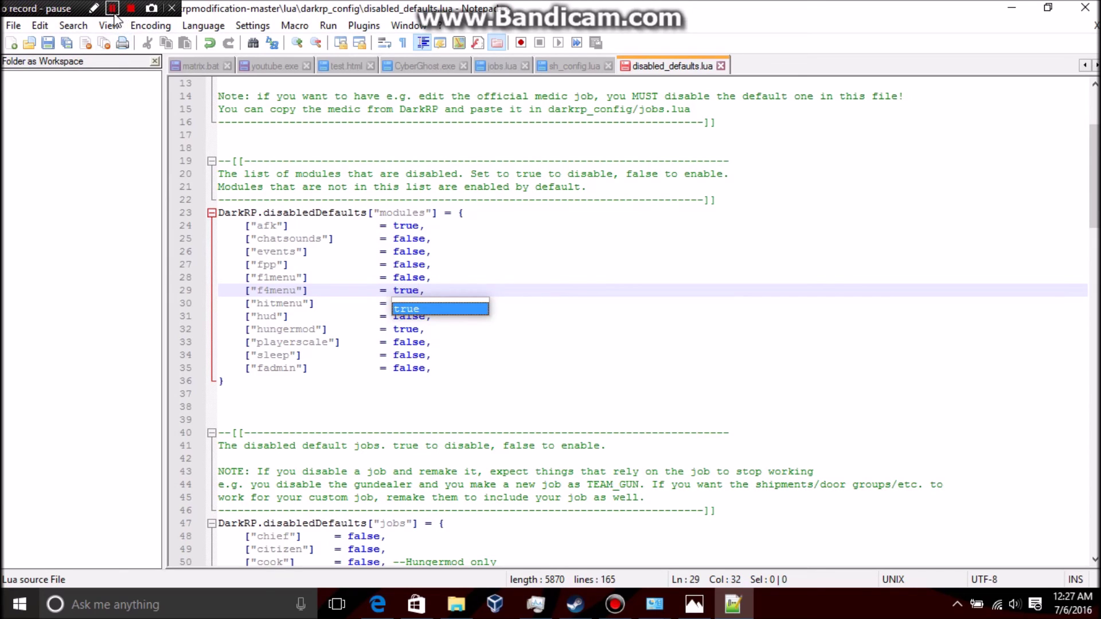
click(116, 14)
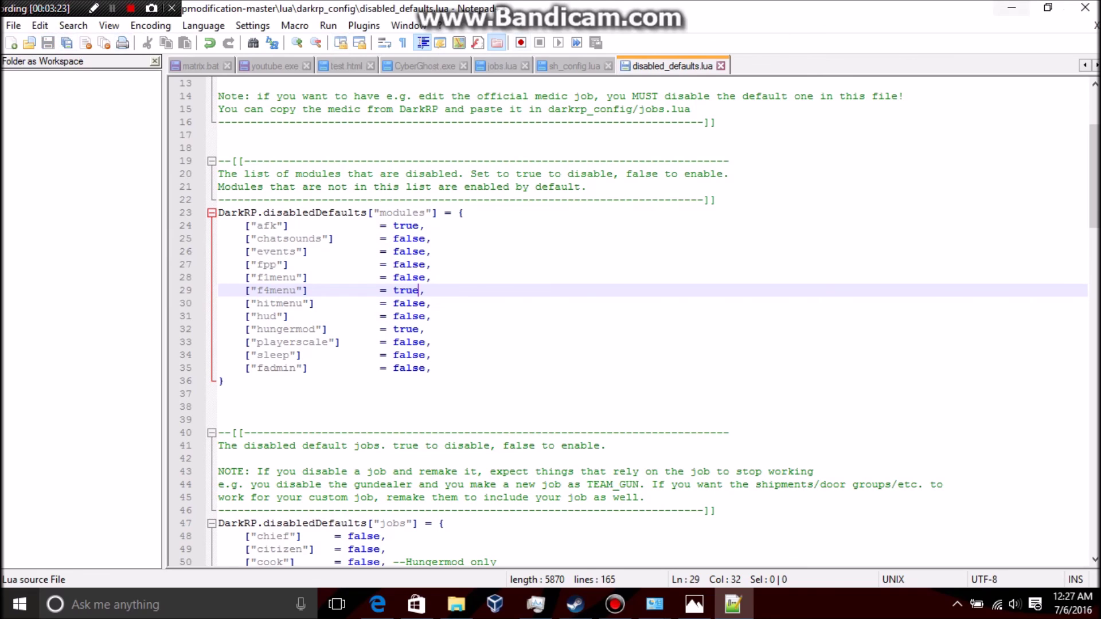
click(1084, 8)
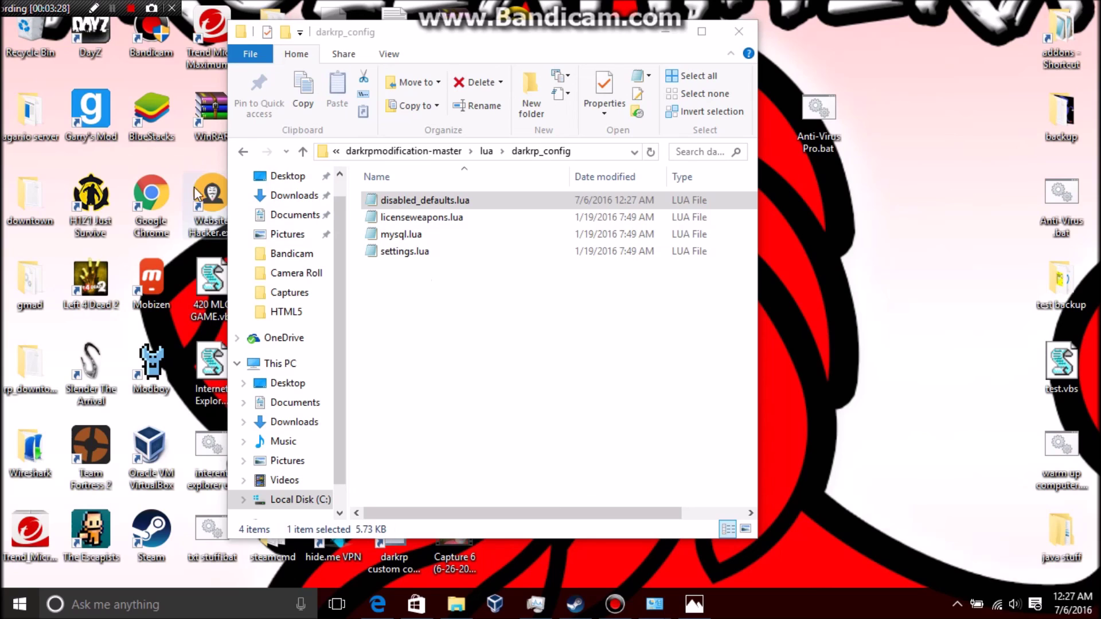
- Step back up through lua and darkrpmodification-master to the garrysmod folder
click(245, 153)
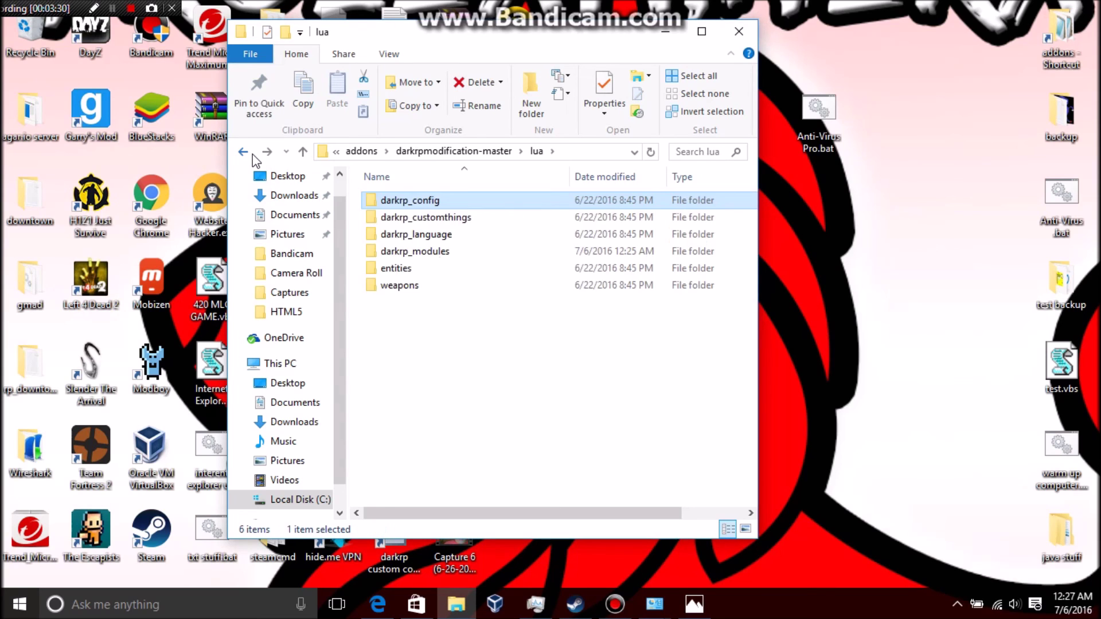
click(245, 152)
click(252, 157)
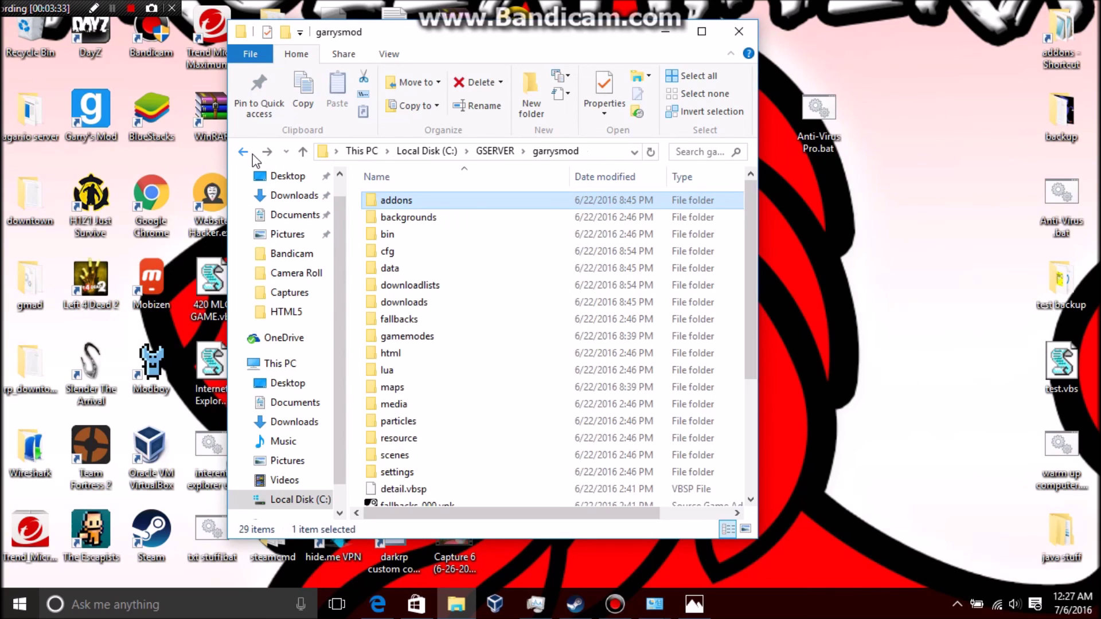